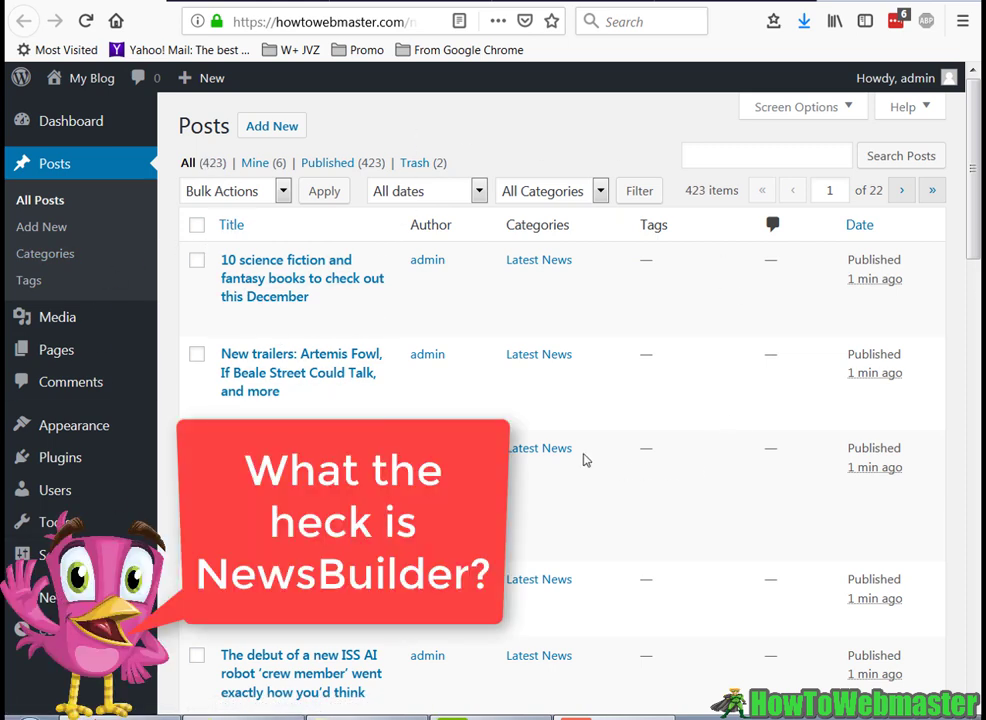
Step: Switch to the NewsBuilder sales page and highlight the self-updating, FREE TRAFFIC and passive commissions headline phrases
{"action": "left_click", "coordinate": [700, 1]}
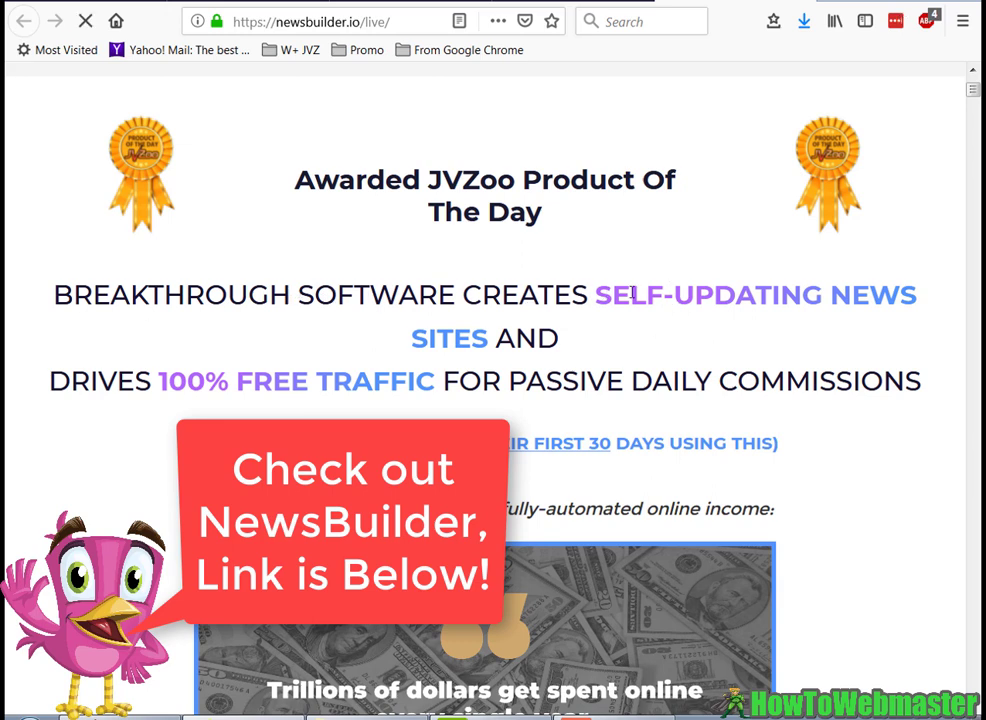
{"action": "left_click_drag", "start_coordinate": [611, 295], "coordinate": [822, 295]}
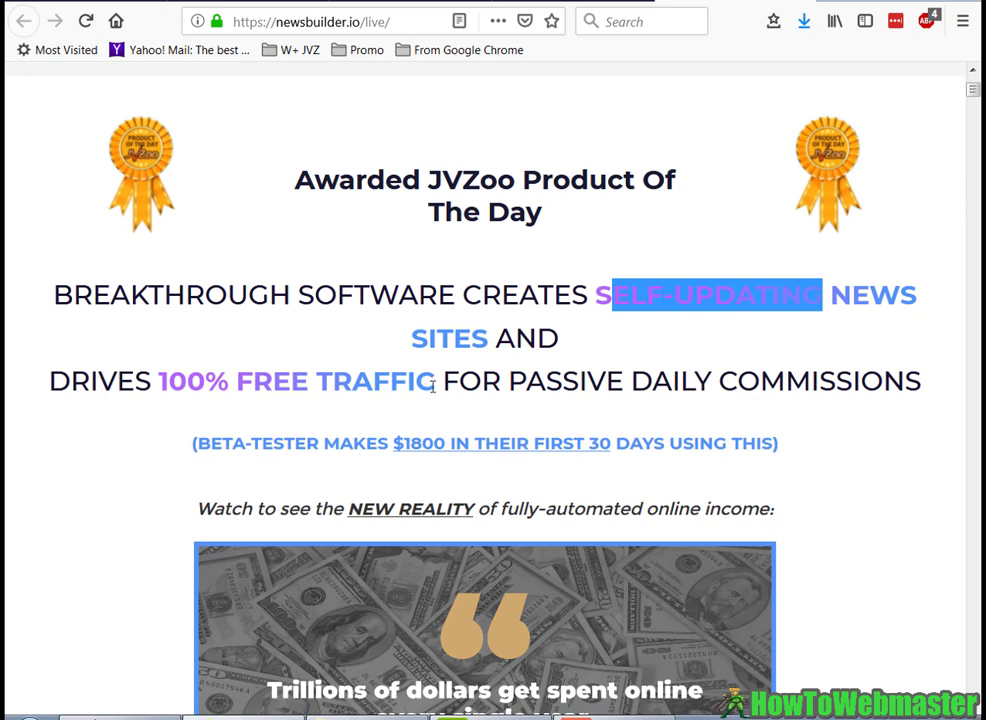
{"action": "left_click_drag", "start_coordinate": [435, 387], "coordinate": [215, 393]}
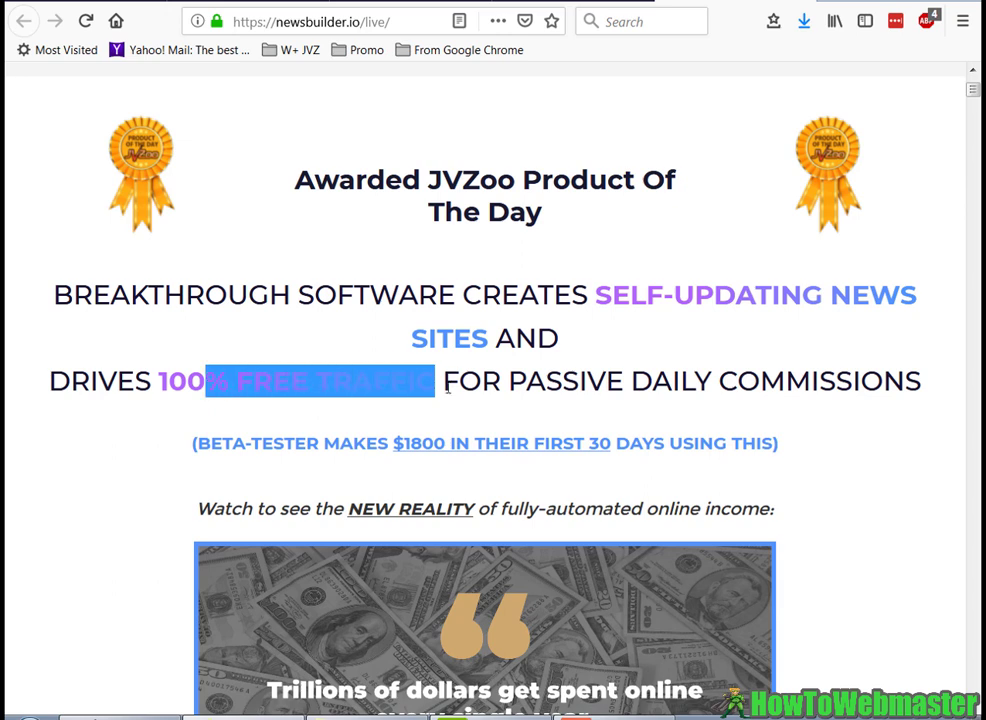
{"action": "left_click_drag", "start_coordinate": [459, 386], "coordinate": [832, 370]}
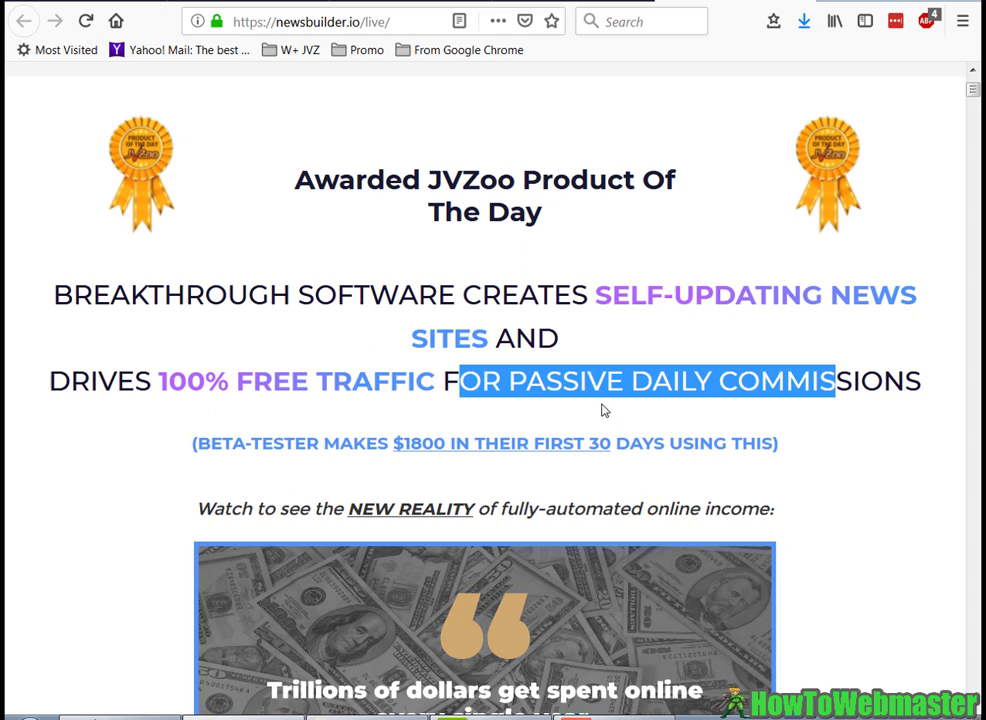
{"action": "left_click", "coordinate": [278, 305]}
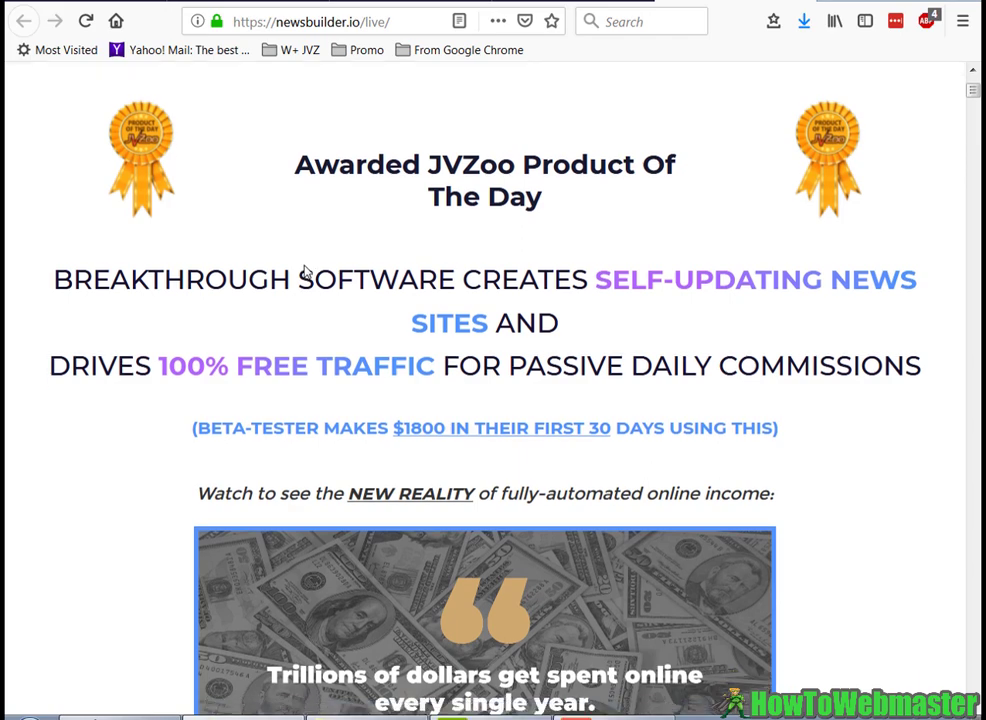
Step: Scroll down the sales page past the supported news sources section, returning to its tab midway
{"action": "scroll", "coordinate": [683, 266], "scroll_direction": "down", "scroll_amount": 10}
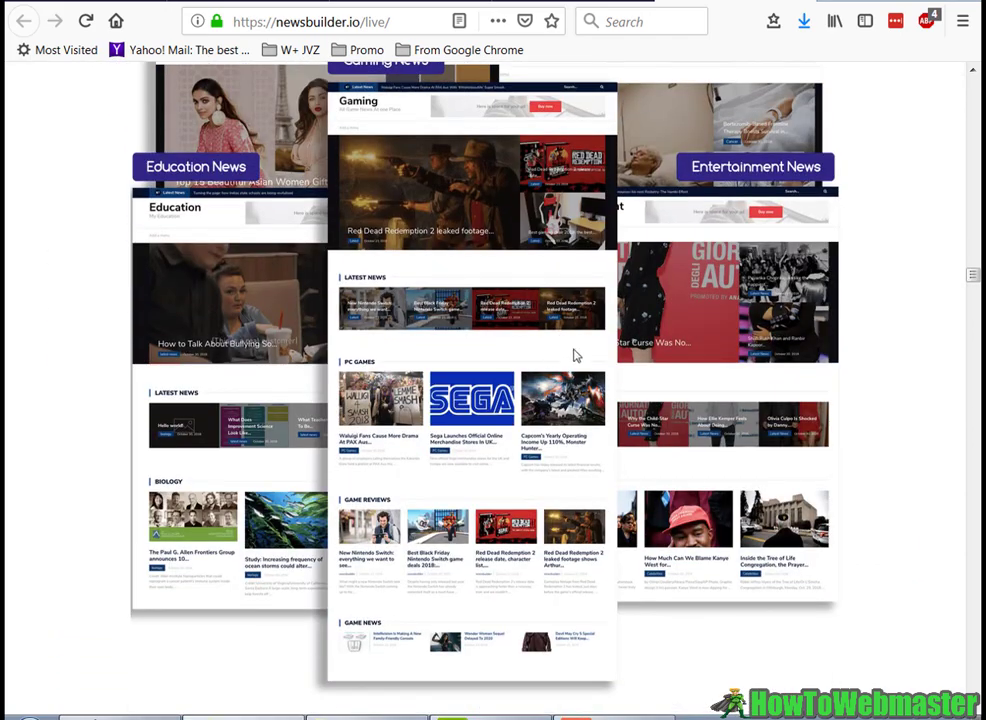
{"action": "scroll", "coordinate": [716, 410], "scroll_direction": "down", "scroll_amount": 5}
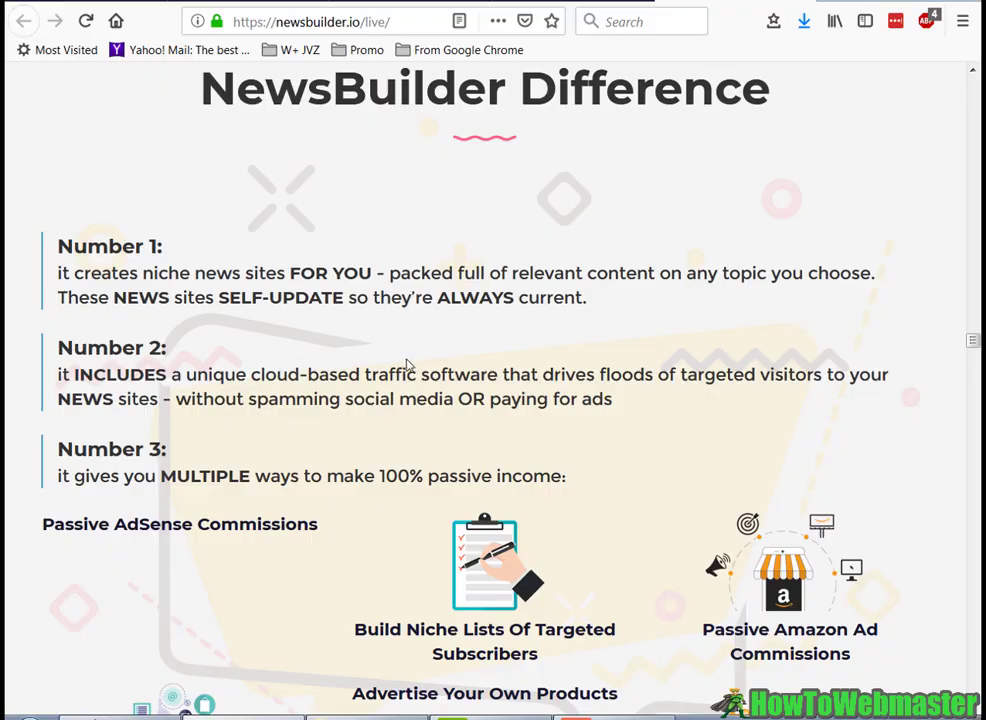
{"action": "scroll", "coordinate": [468, 378], "scroll_direction": "down", "scroll_amount": 3}
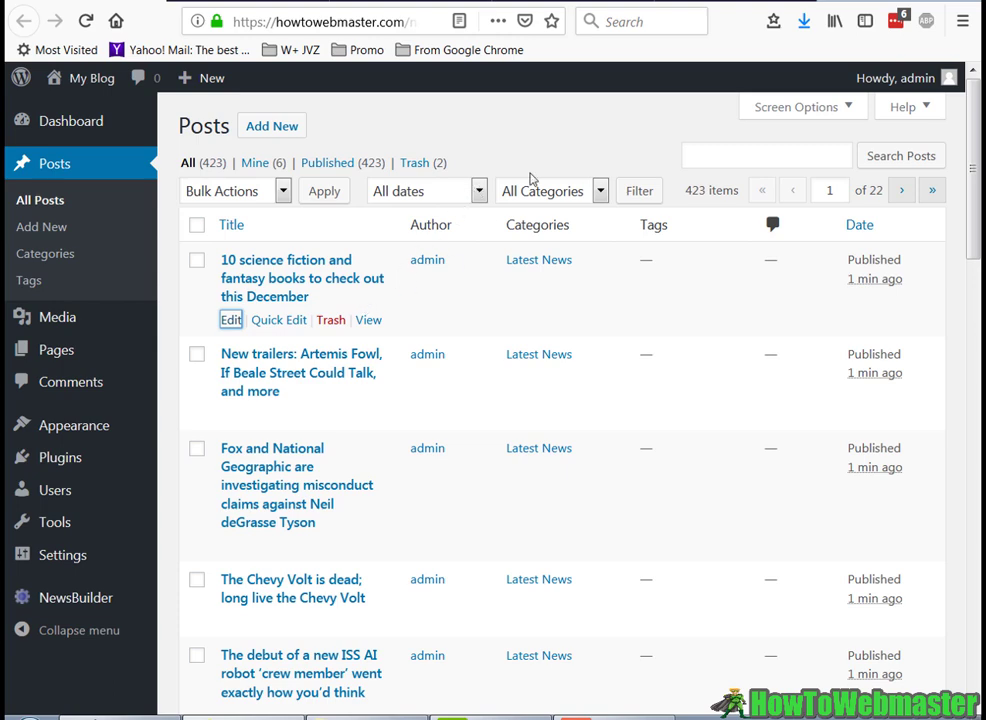
{"action": "left_click", "coordinate": [705, 2]}
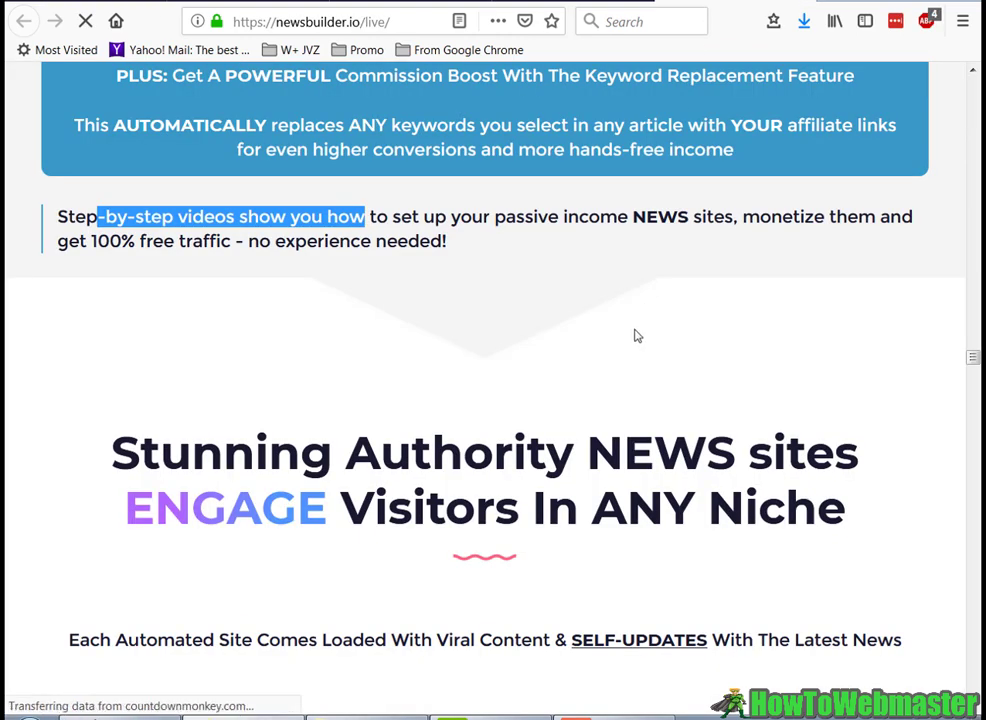
{"action": "scroll", "coordinate": [828, 401], "scroll_direction": "down", "scroll_amount": 2}
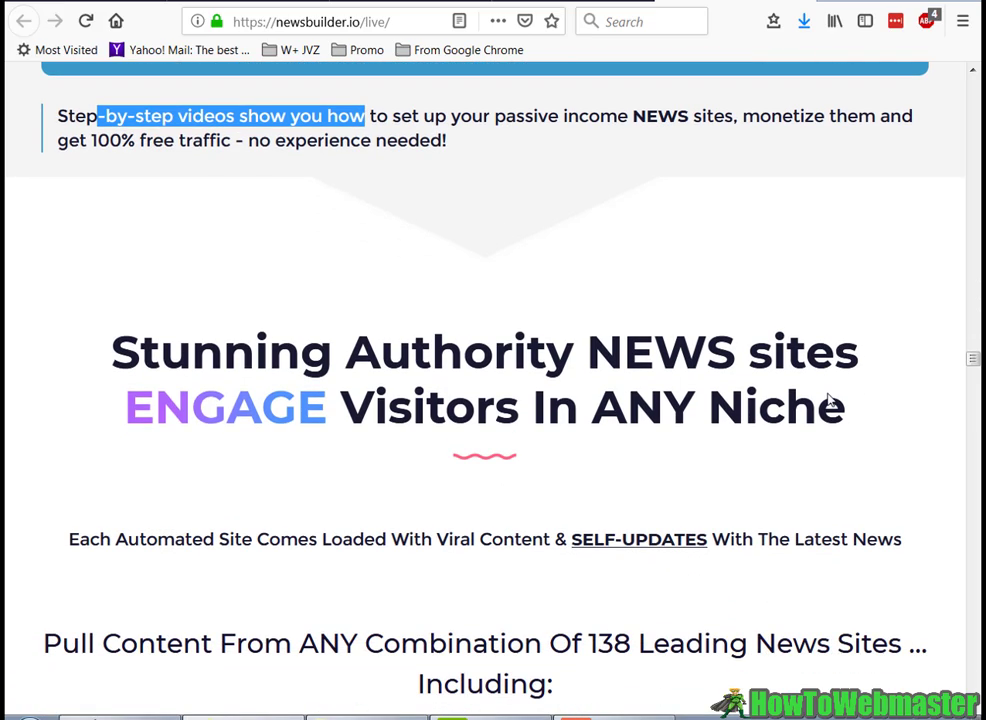
{"action": "scroll", "coordinate": [828, 401], "scroll_direction": "down", "scroll_amount": 3}
{"action": "scroll", "coordinate": [828, 398], "scroll_direction": "down", "scroll_amount": 12}
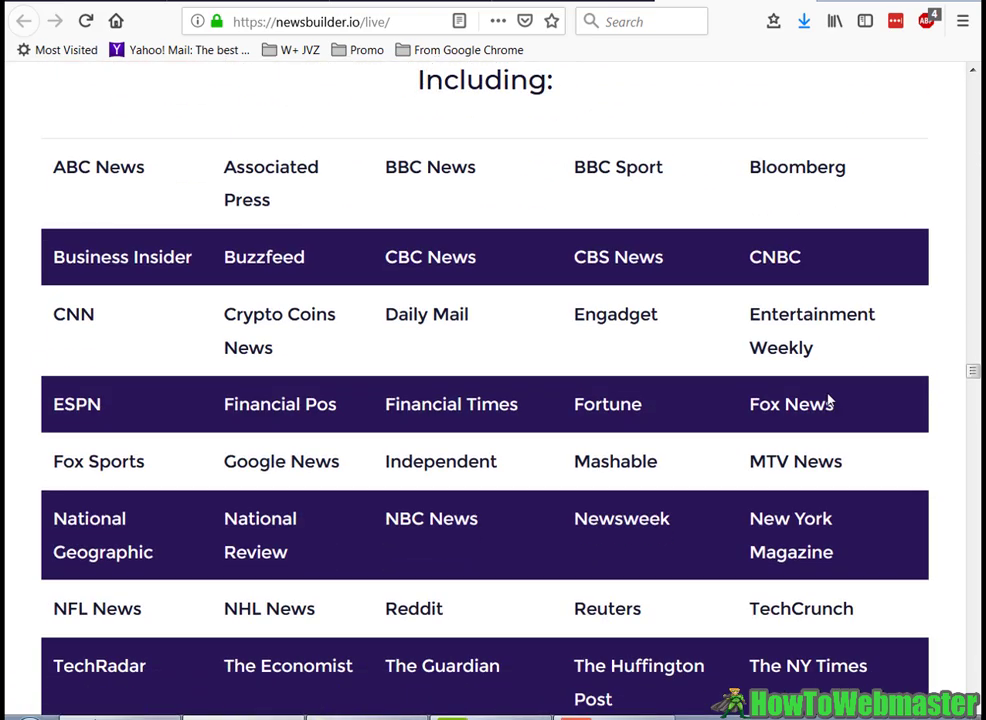
{"action": "scroll", "coordinate": [828, 400], "scroll_direction": "down", "scroll_amount": 14}
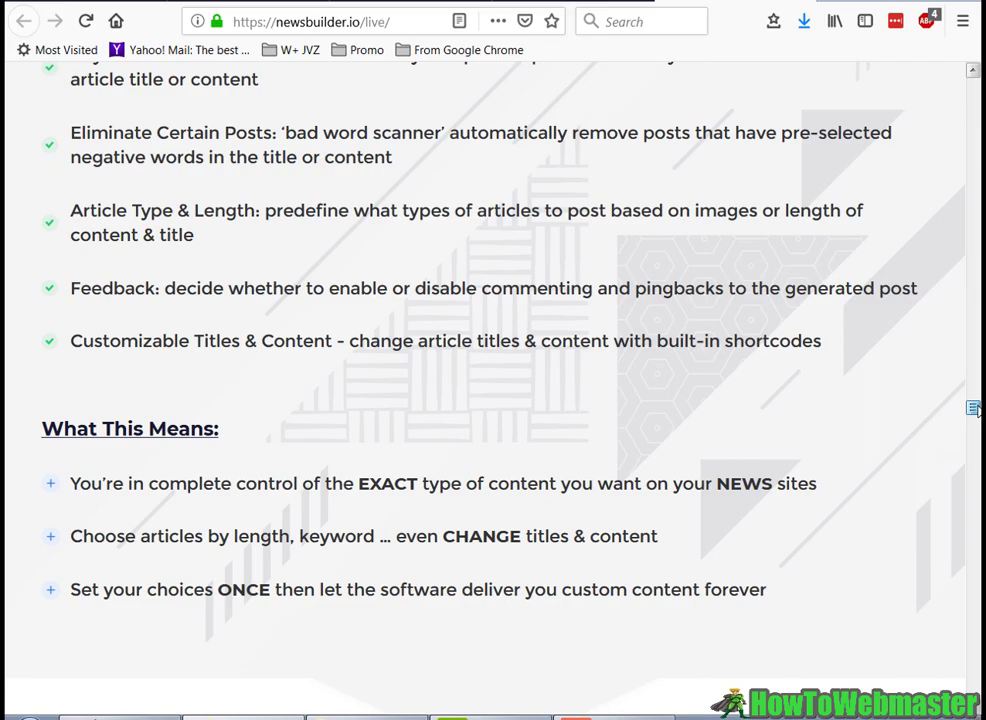
{"action": "scroll", "coordinate": [976, 424], "scroll_direction": "down", "scroll_amount": 7}
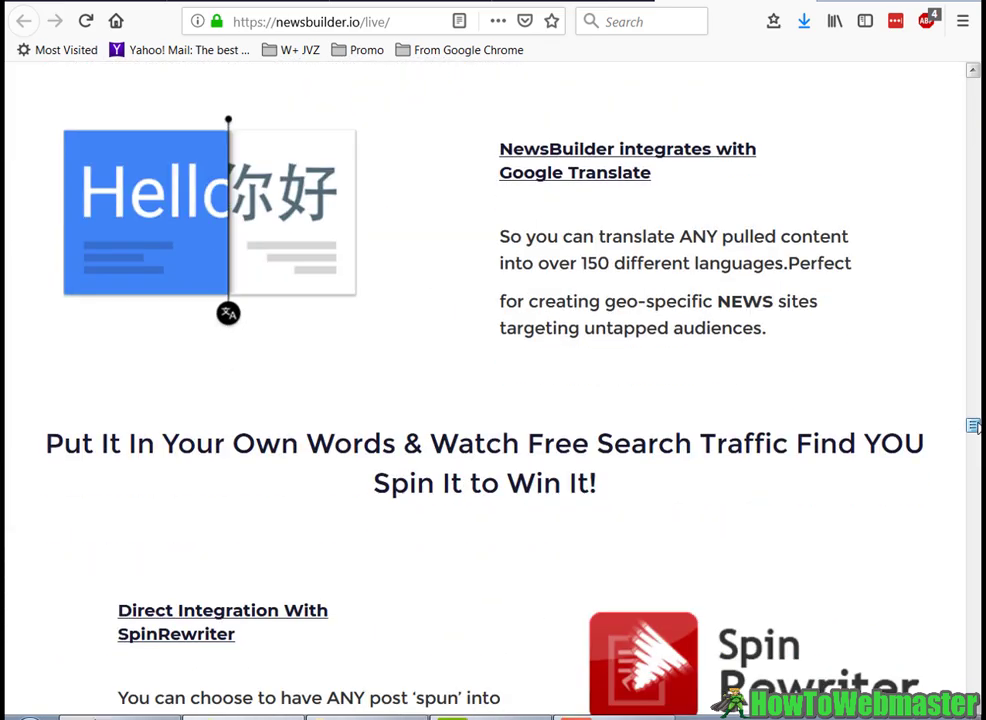
{"action": "scroll", "coordinate": [539, 394], "scroll_direction": "up", "scroll_amount": 8}
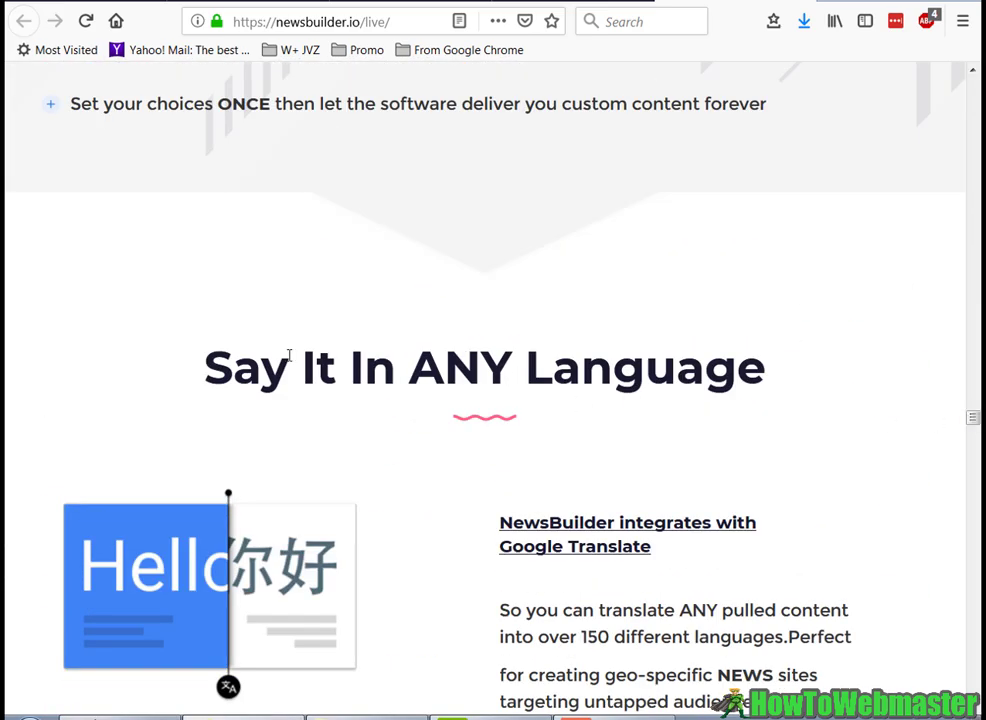
Step: Highlight the 'Say It In ANY Language' heading and the SpinRewriter integration description
{"action": "left_click_drag", "start_coordinate": [233, 367], "coordinate": [727, 377]}
{"action": "scroll", "coordinate": [700, 370], "scroll_direction": "down", "scroll_amount": 2}
{"action": "left_click", "coordinate": [438, 308]}
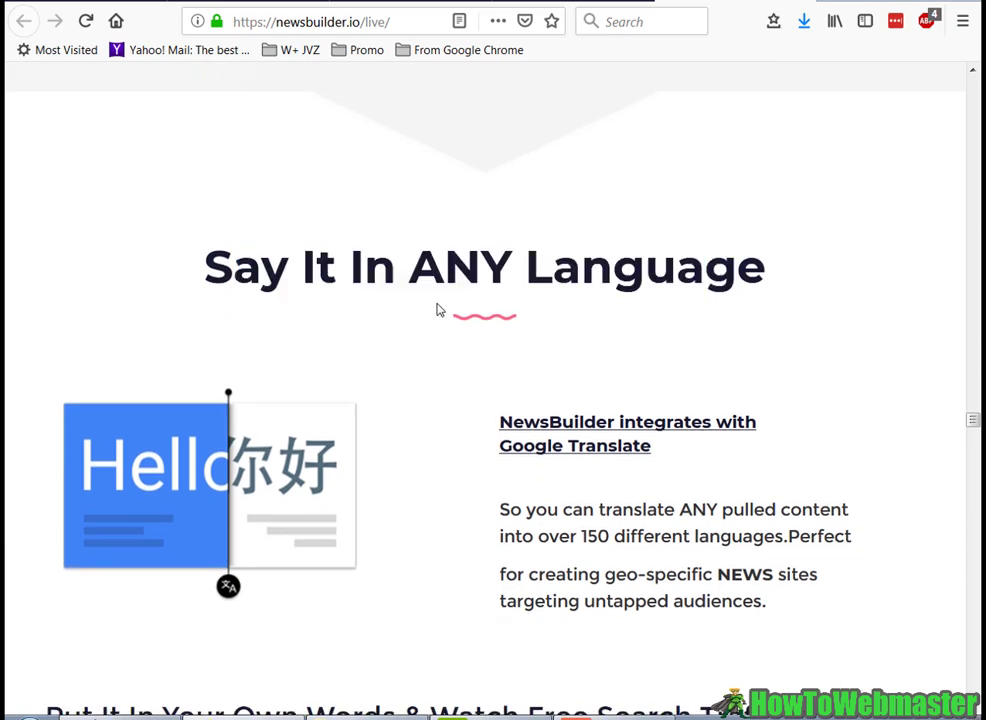
{"action": "scroll", "coordinate": [550, 260], "scroll_direction": "down", "scroll_amount": 2}
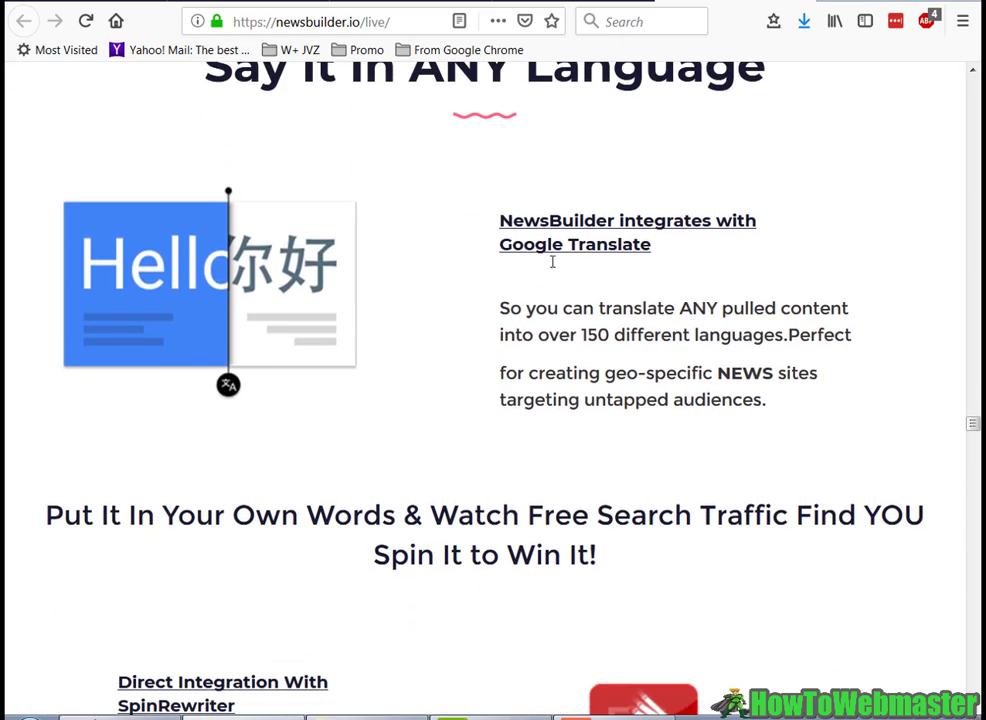
{"action": "scroll", "coordinate": [450, 370], "scroll_direction": "down", "scroll_amount": 4}
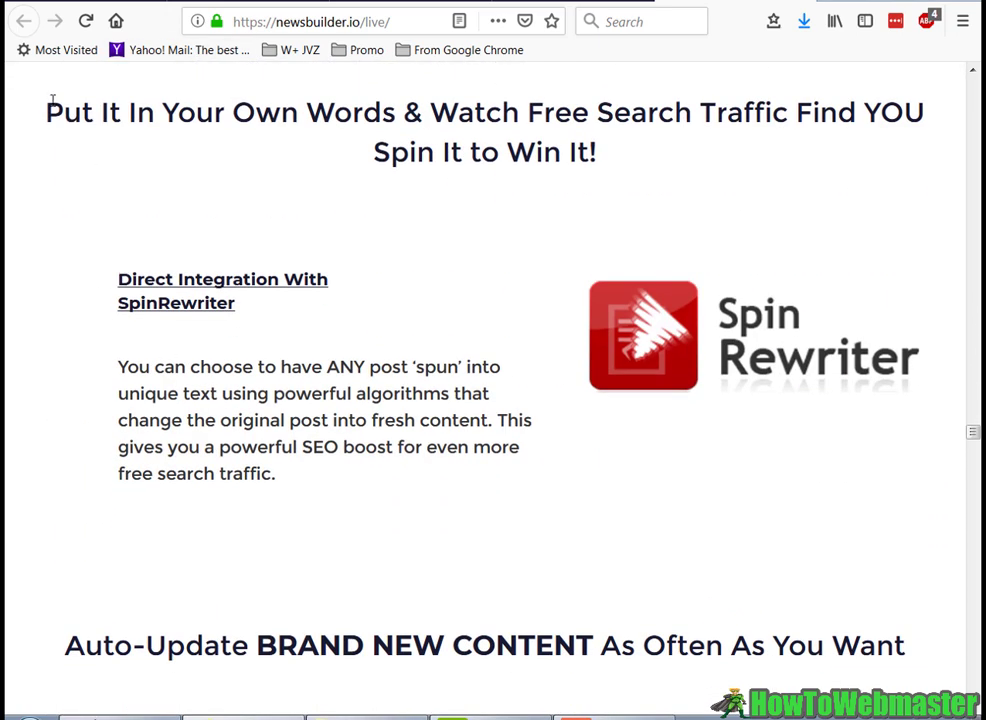
{"action": "left_click_drag", "start_coordinate": [424, 118], "coordinate": [883, 422]}
{"action": "left_click", "coordinate": [548, 524]}
Step: Highlight the 'Auto-Update BRAND NEW CONTENT' heading and continue down to the Built-In Profits section
{"action": "scroll", "coordinate": [463, 414], "scroll_direction": "down", "scroll_amount": 2}
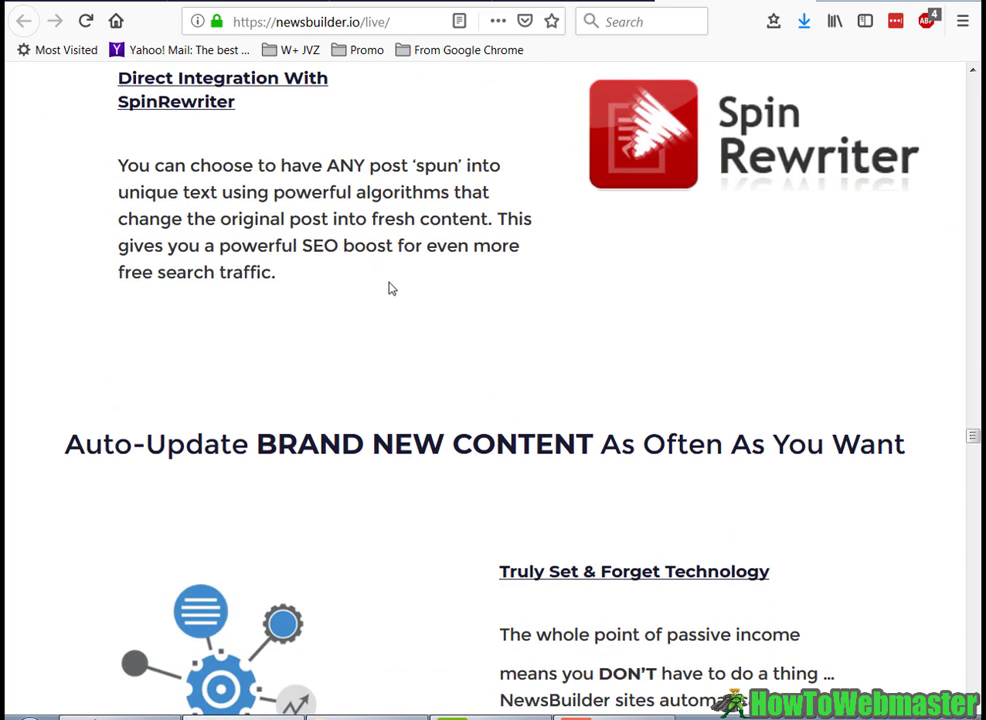
{"action": "scroll", "coordinate": [390, 285], "scroll_direction": "down", "scroll_amount": 3}
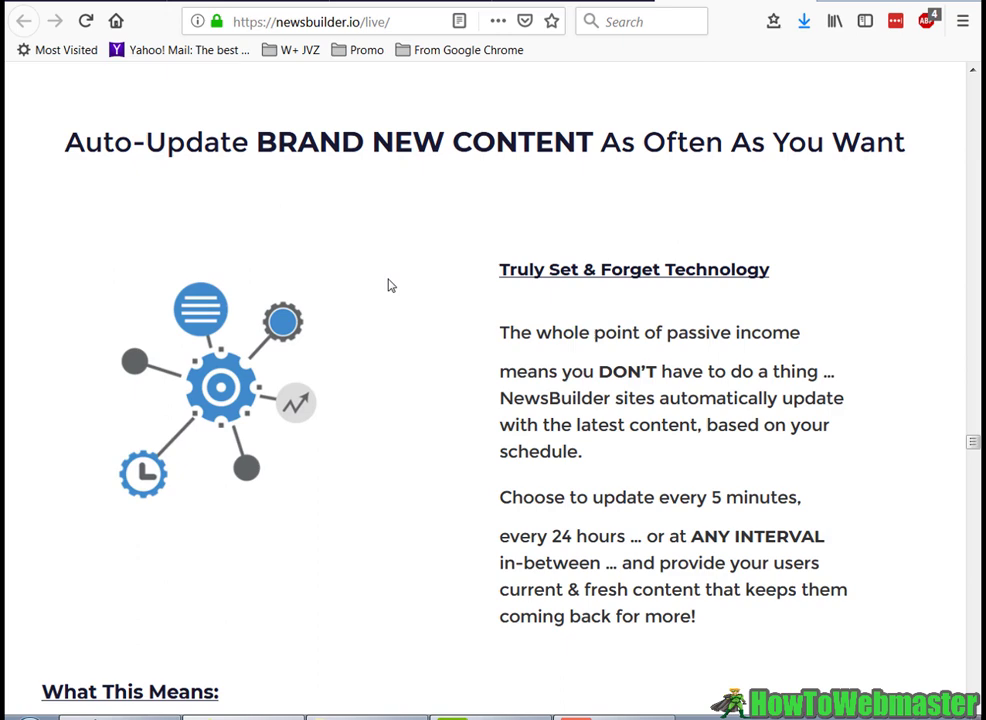
{"action": "left_click_drag", "start_coordinate": [71, 137], "coordinate": [731, 150]}
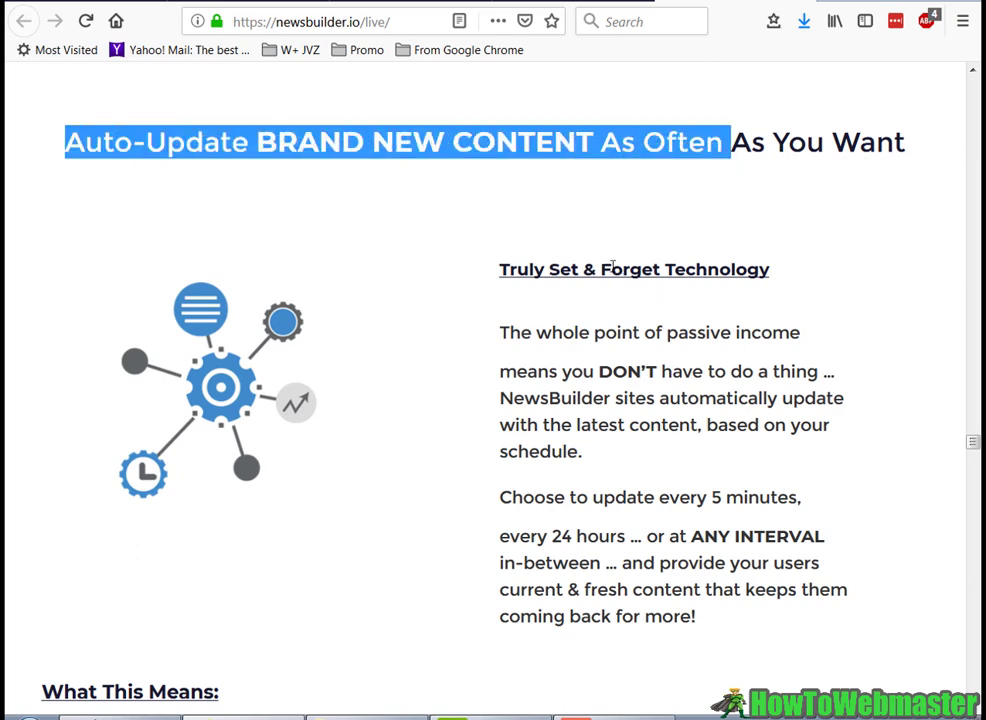
{"action": "scroll", "coordinate": [615, 268], "scroll_direction": "down", "scroll_amount": 9}
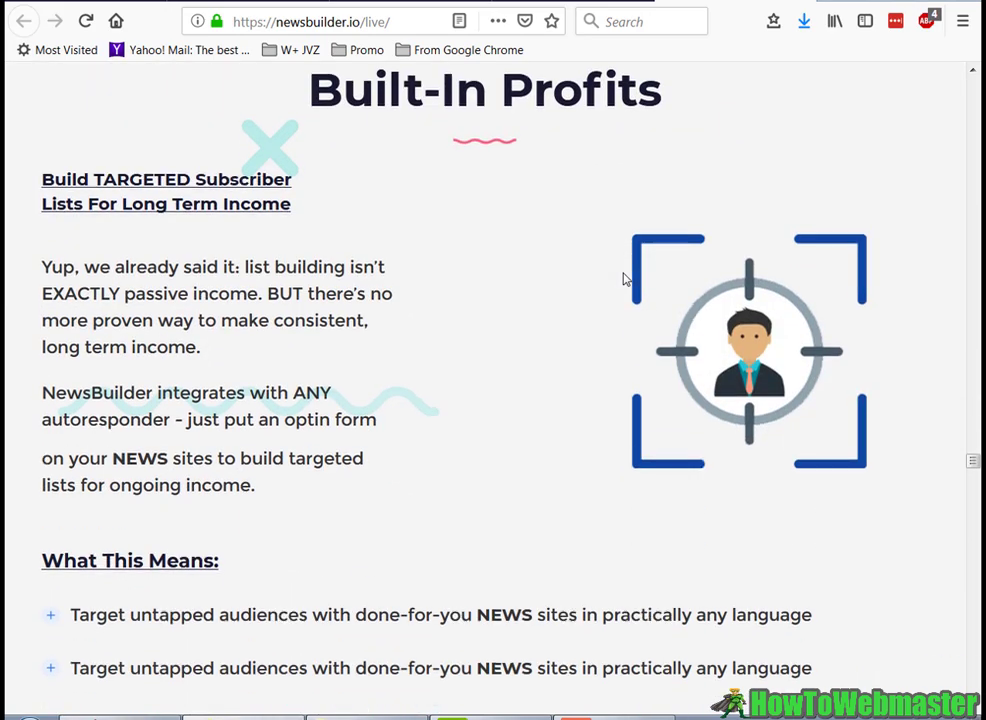
{"action": "scroll", "coordinate": [623, 279], "scroll_direction": "down", "scroll_amount": 3}
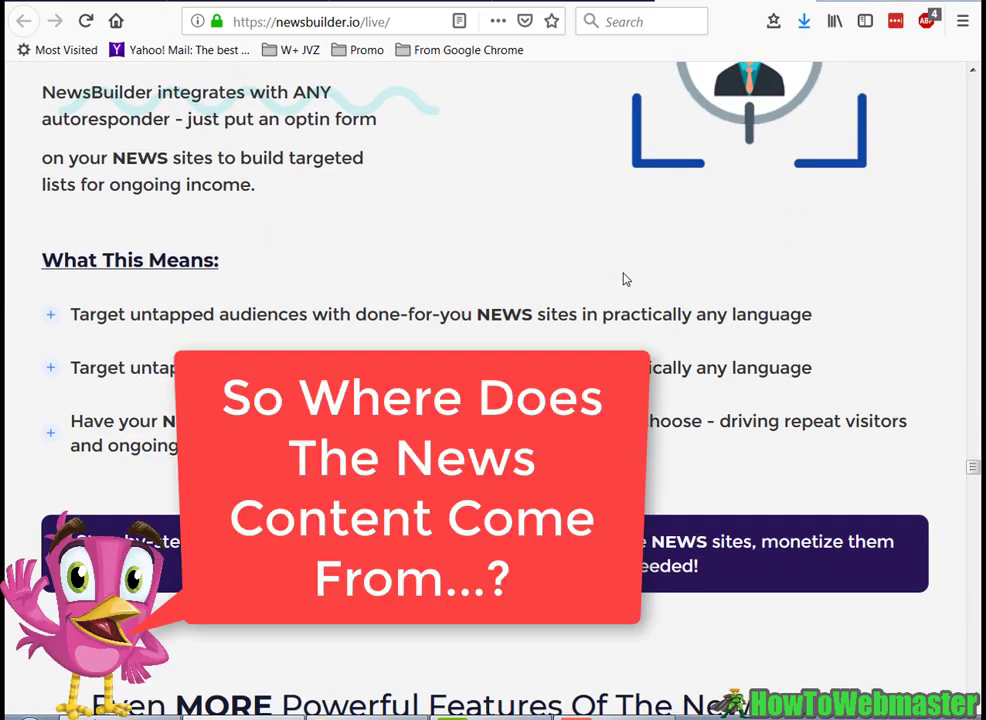
{"action": "scroll", "coordinate": [623, 279], "scroll_direction": "down", "scroll_amount": 6}
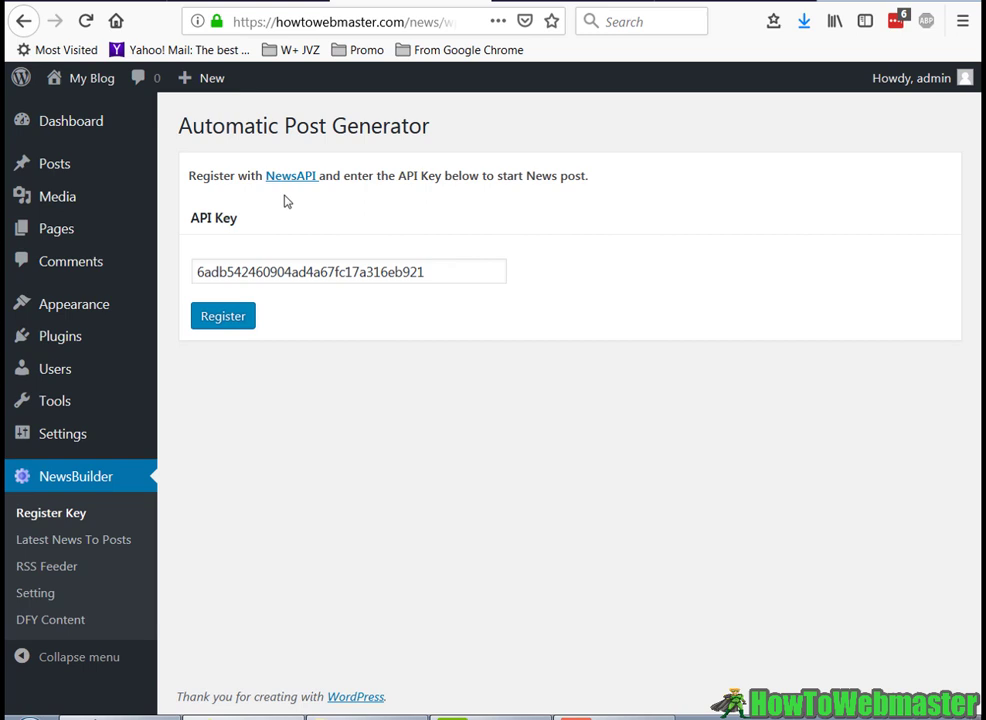
Step: Follow the NewsAPI link in the Register Key instructions to newsapi.org
{"action": "left_click", "coordinate": [279, 177]}
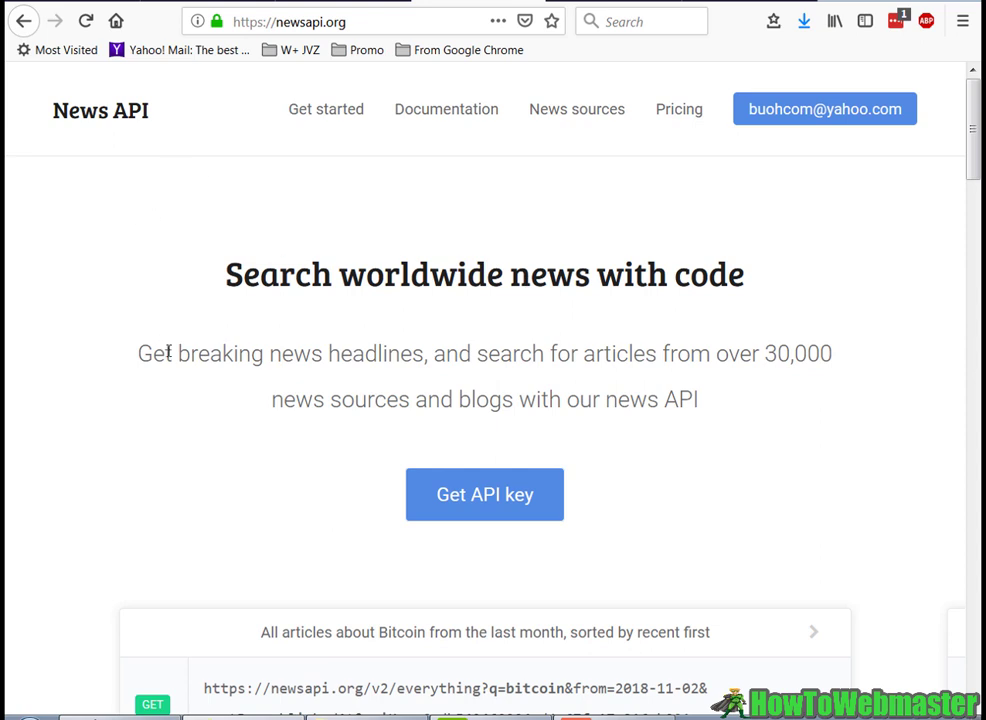
Step: Look over the newsapi.org homepage with its worldwide news search and Get API key option
{"action": "scroll", "coordinate": [168, 353], "scroll_direction": "down", "scroll_amount": 3}
{"action": "scroll", "coordinate": [168, 350], "scroll_direction": "up", "scroll_amount": 3}
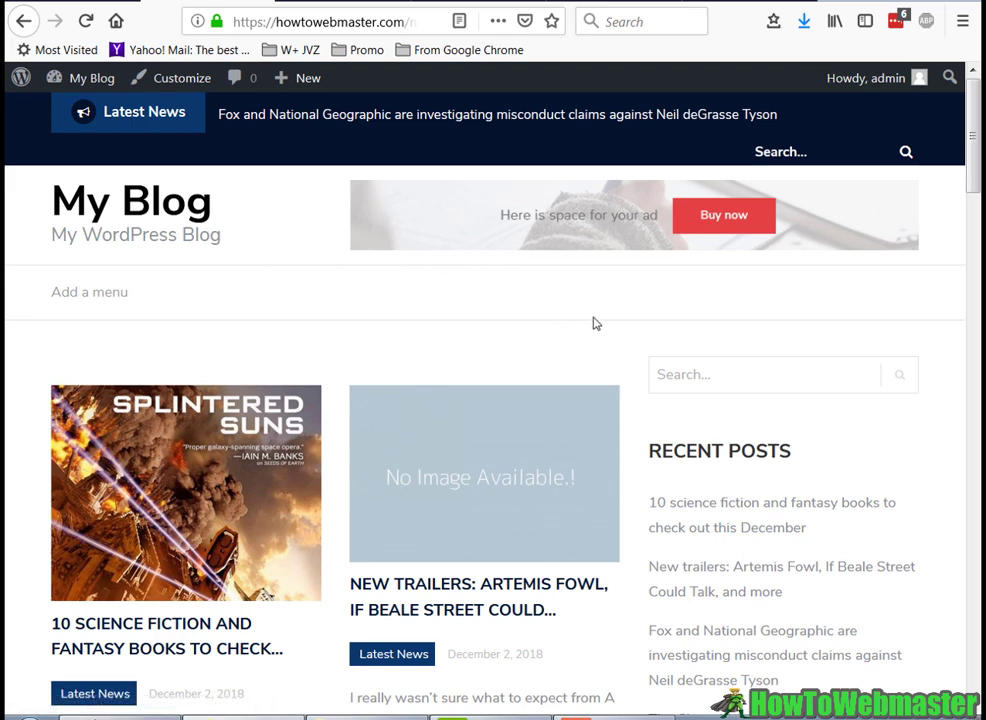
Step: Browse the My Blog front page of Latest News posts, then go back to the 423-post admin list
{"action": "scroll", "coordinate": [546, 308], "scroll_direction": "down", "scroll_amount": 2}
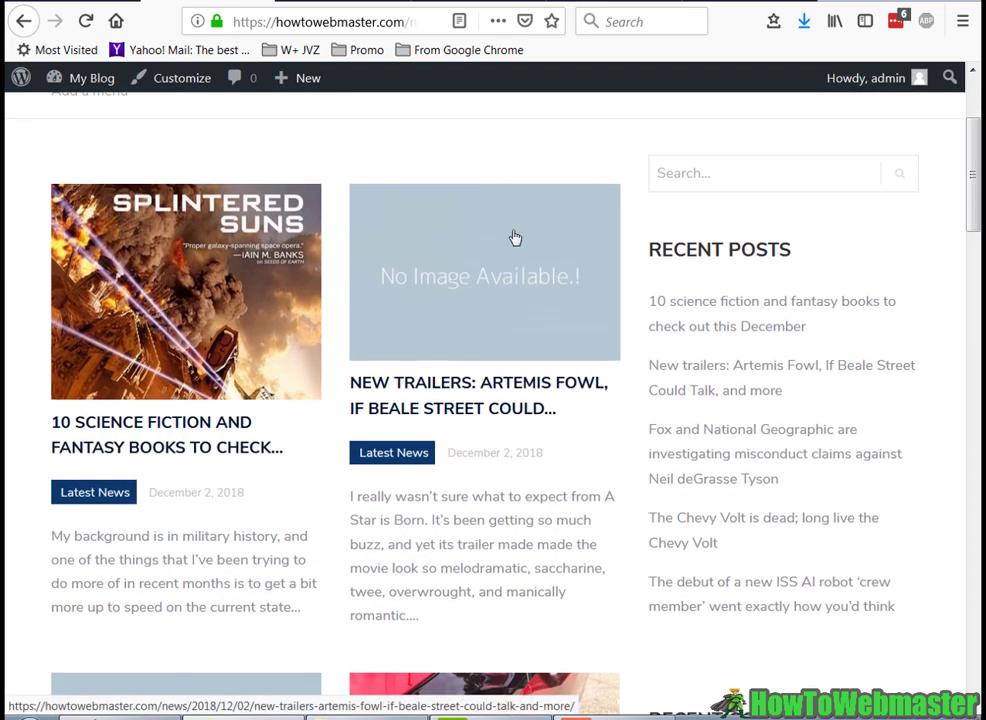
{"action": "scroll", "coordinate": [513, 238], "scroll_direction": "up", "scroll_amount": 2}
{"action": "scroll", "coordinate": [378, 262], "scroll_direction": "down", "scroll_amount": 10}
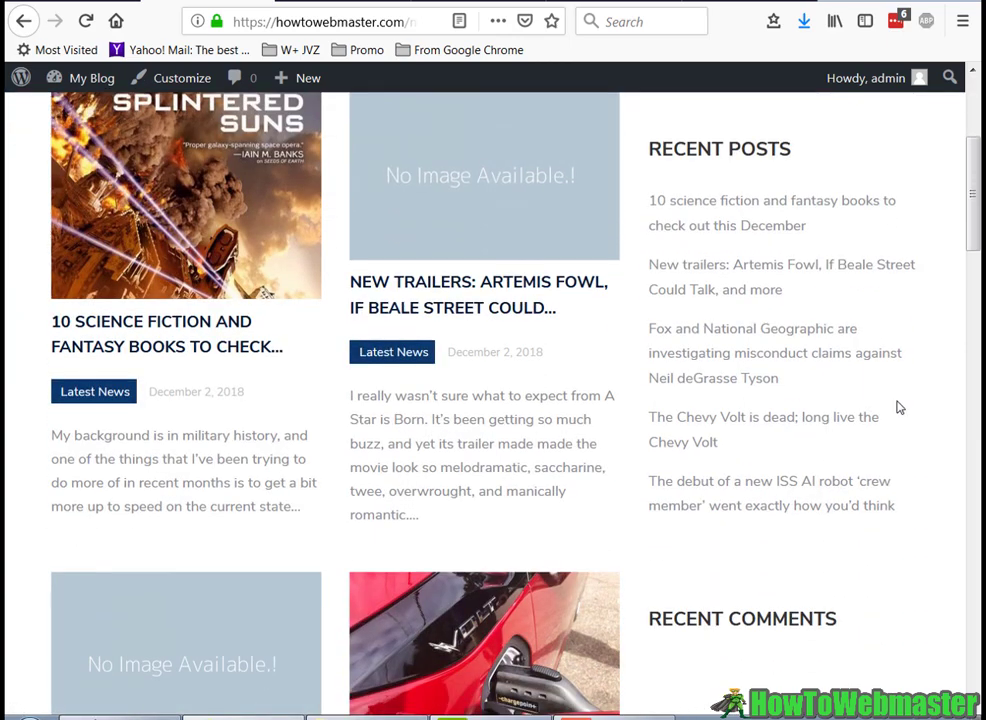
{"action": "scroll", "coordinate": [855, 385], "scroll_direction": "down", "scroll_amount": 10}
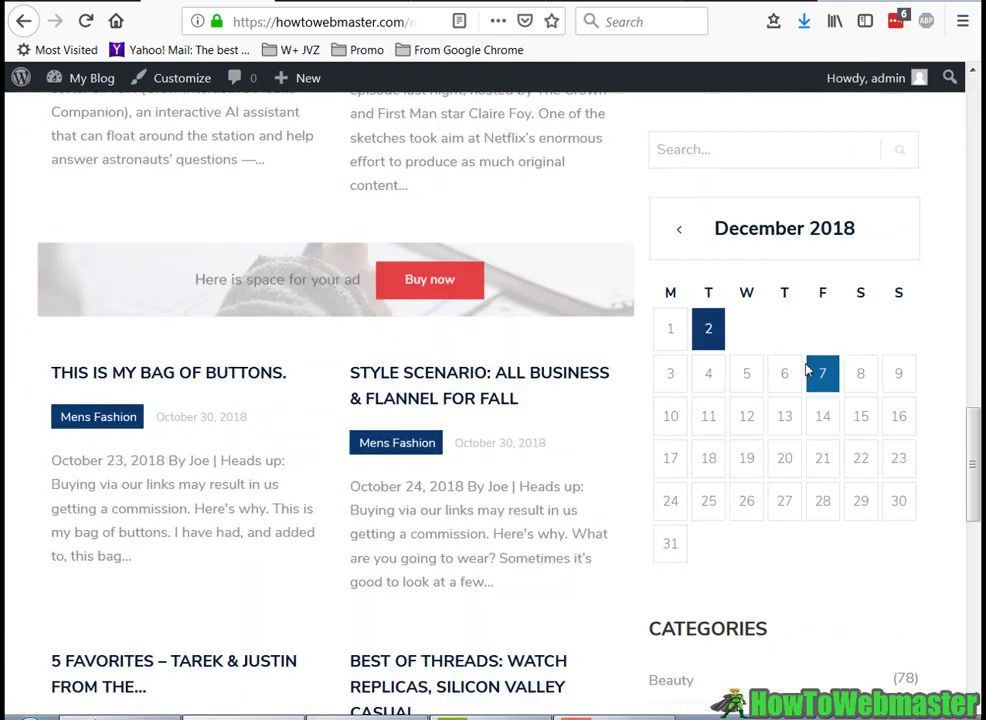
{"action": "scroll", "coordinate": [722, 376], "scroll_direction": "up", "scroll_amount": 12}
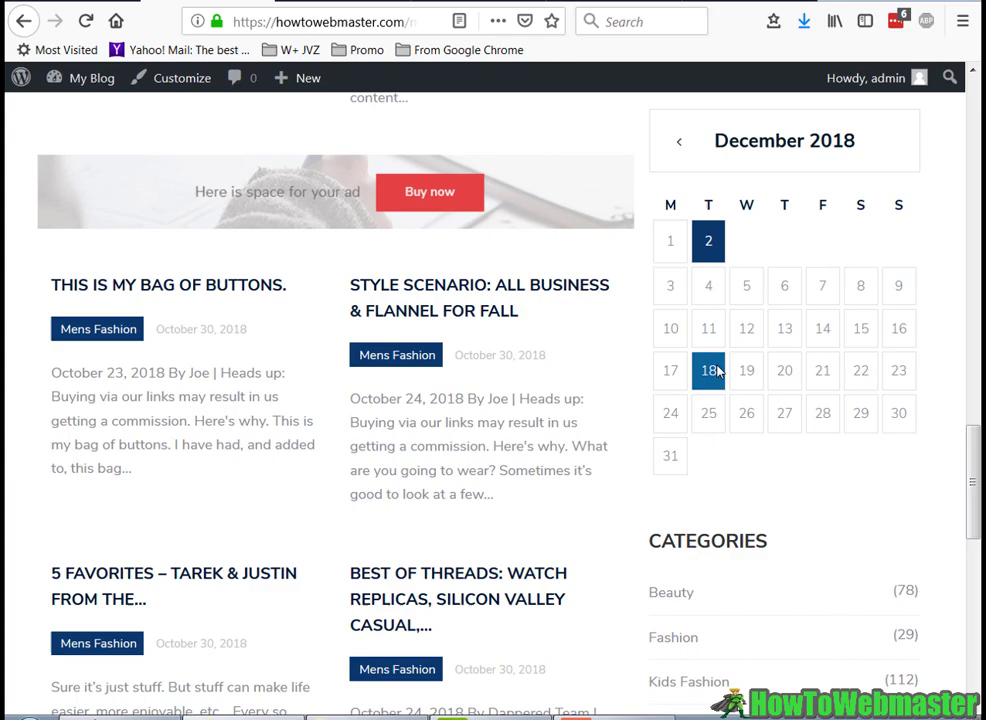
{"action": "scroll", "coordinate": [716, 370], "scroll_direction": "up", "scroll_amount": 5}
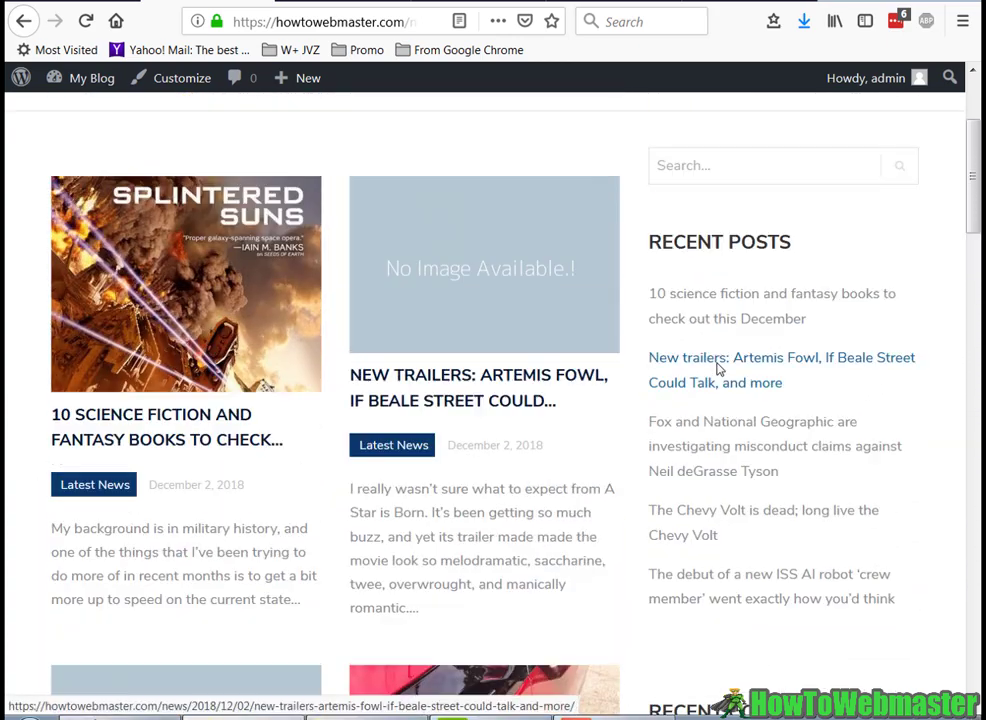
{"action": "scroll", "coordinate": [495, 284], "scroll_direction": "up", "scroll_amount": 3}
{"action": "key", "text": "alt+Left"}
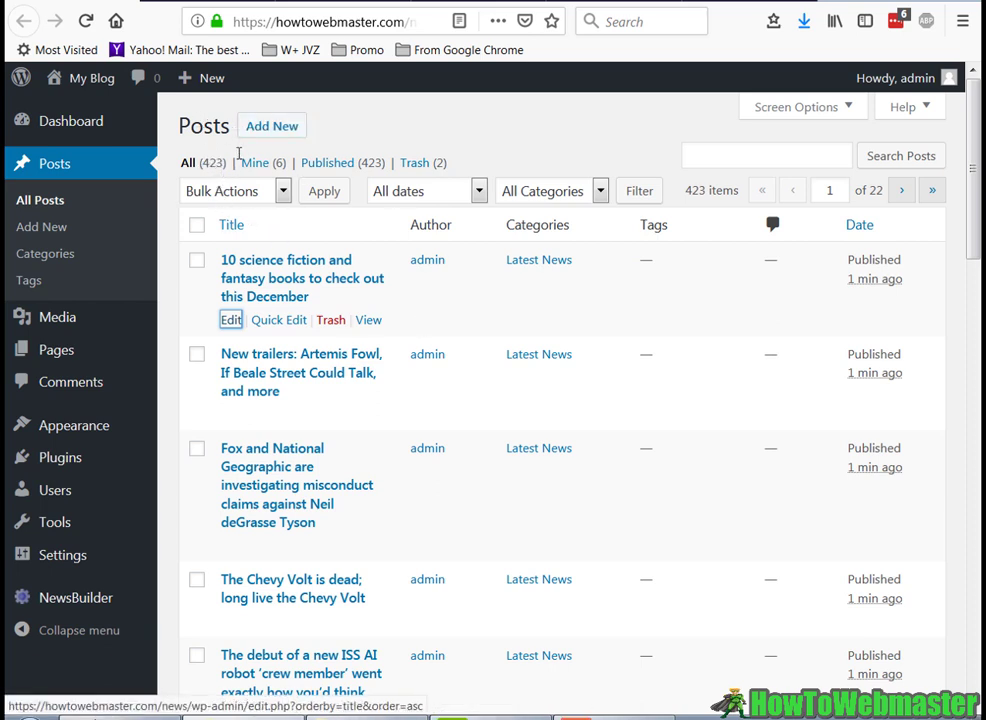
Step: Look over the folder of NewsBuilder DFY XML files alongside the WordPress posts list
{"action": "scroll", "coordinate": [524, 356], "scroll_direction": "down", "scroll_amount": 3}
{"action": "scroll", "coordinate": [583, 319], "scroll_direction": "up", "scroll_amount": 3}
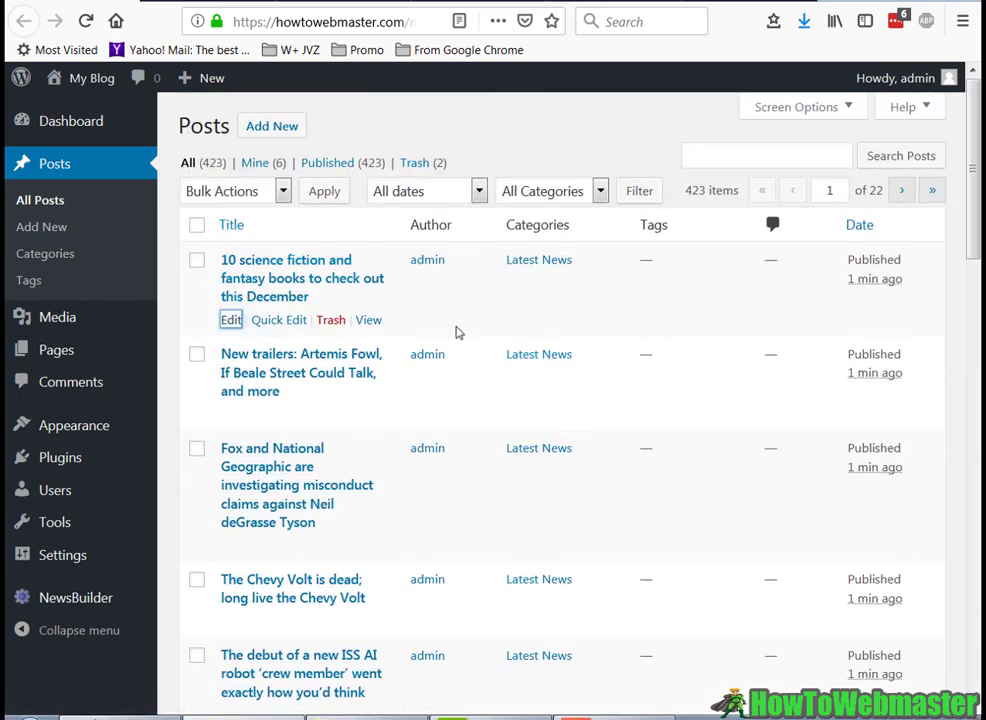
{"action": "key", "text": "alt+Tab"}
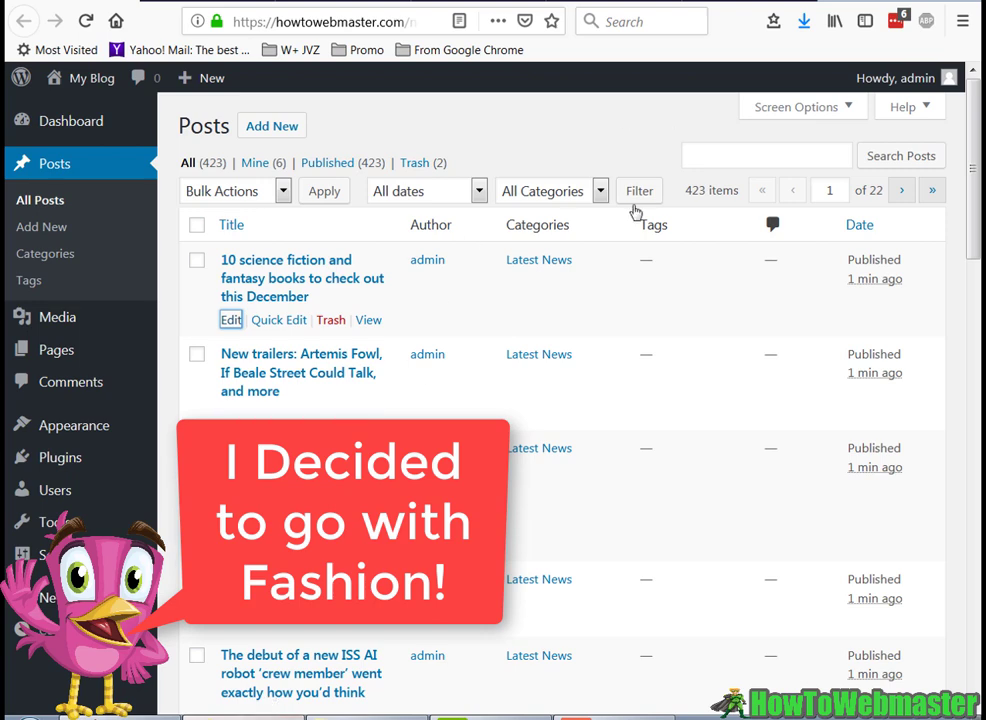
{"action": "scroll", "coordinate": [507, 192], "scroll_direction": "down", "scroll_amount": 2}
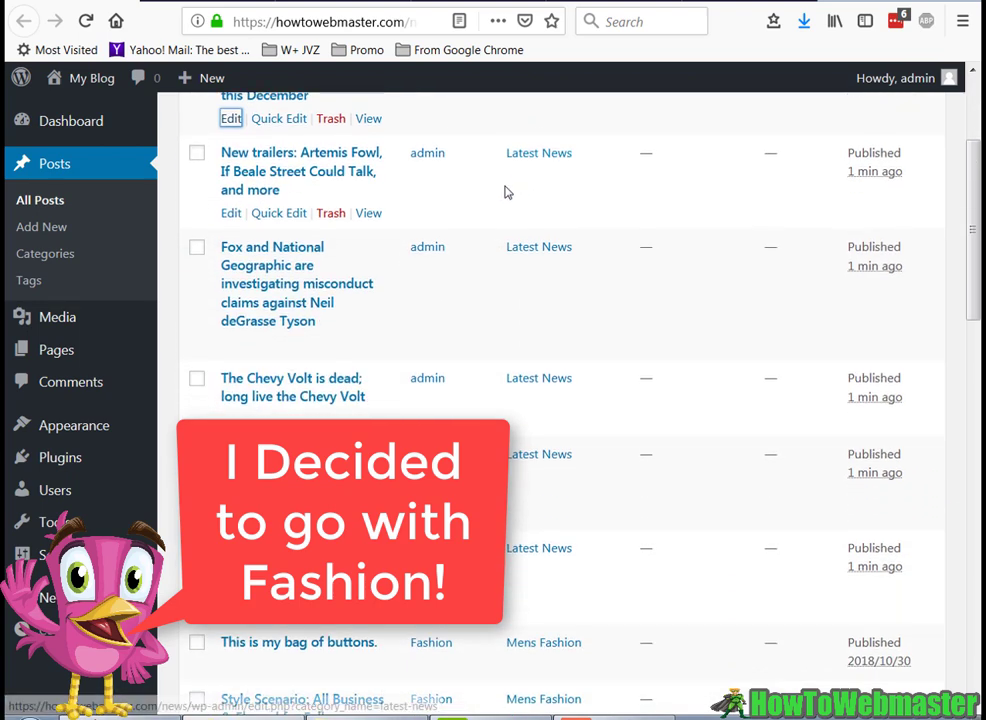
{"action": "scroll", "coordinate": [507, 192], "scroll_direction": "up", "scroll_amount": 2}
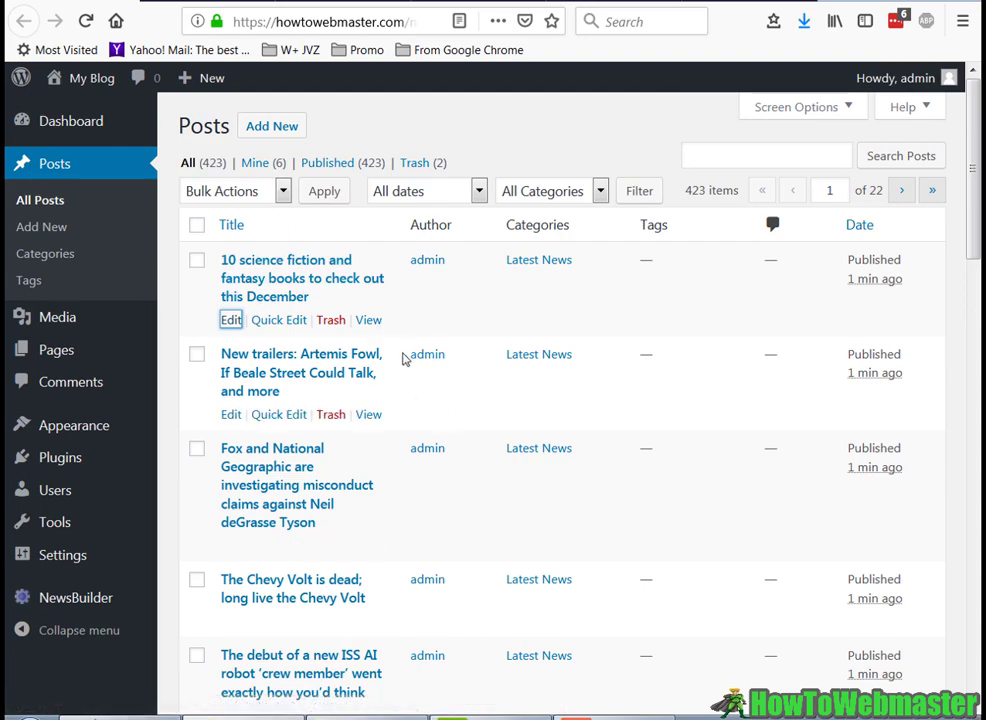
{"action": "key", "text": "alt+Tab"}
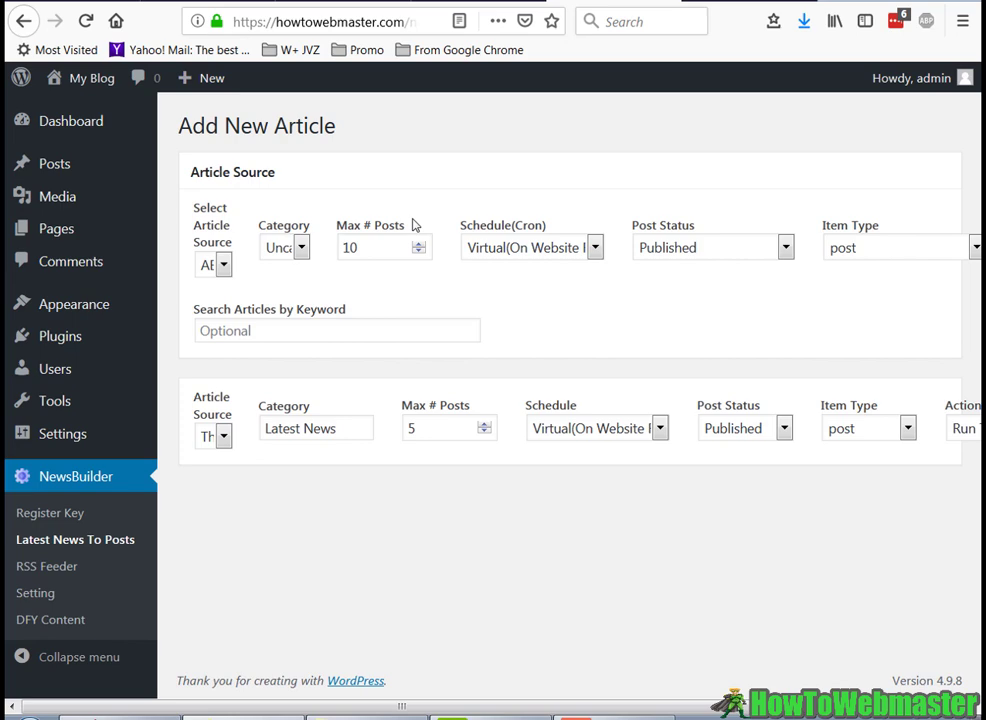
Step: Review the news source list unchanged, then set the rule's Category to Health and Medical
{"action": "left_click", "coordinate": [222, 264]}
{"action": "scroll", "coordinate": [278, 292], "scroll_direction": "down", "scroll_amount": 18}
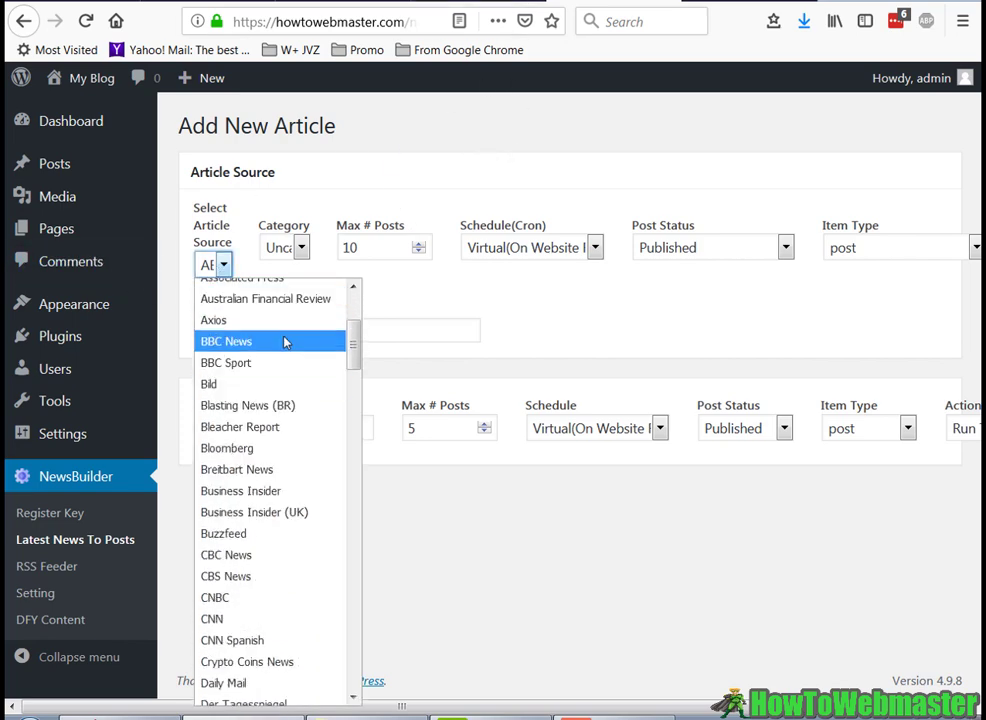
{"action": "scroll", "coordinate": [297, 341], "scroll_direction": "down", "scroll_amount": 14}
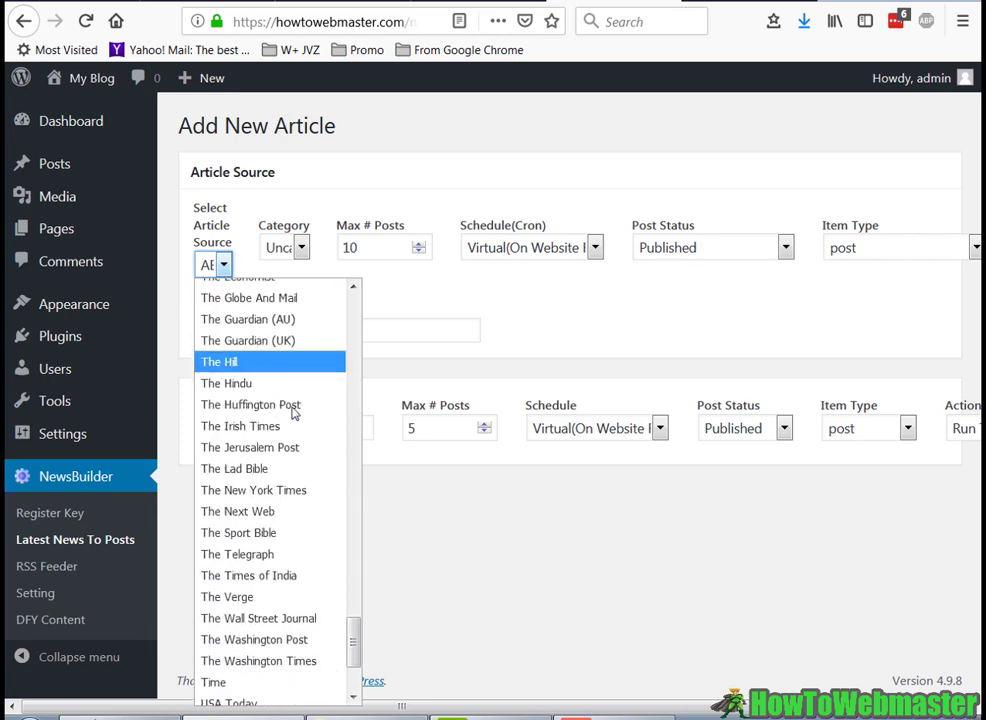
{"action": "left_click", "coordinate": [461, 299]}
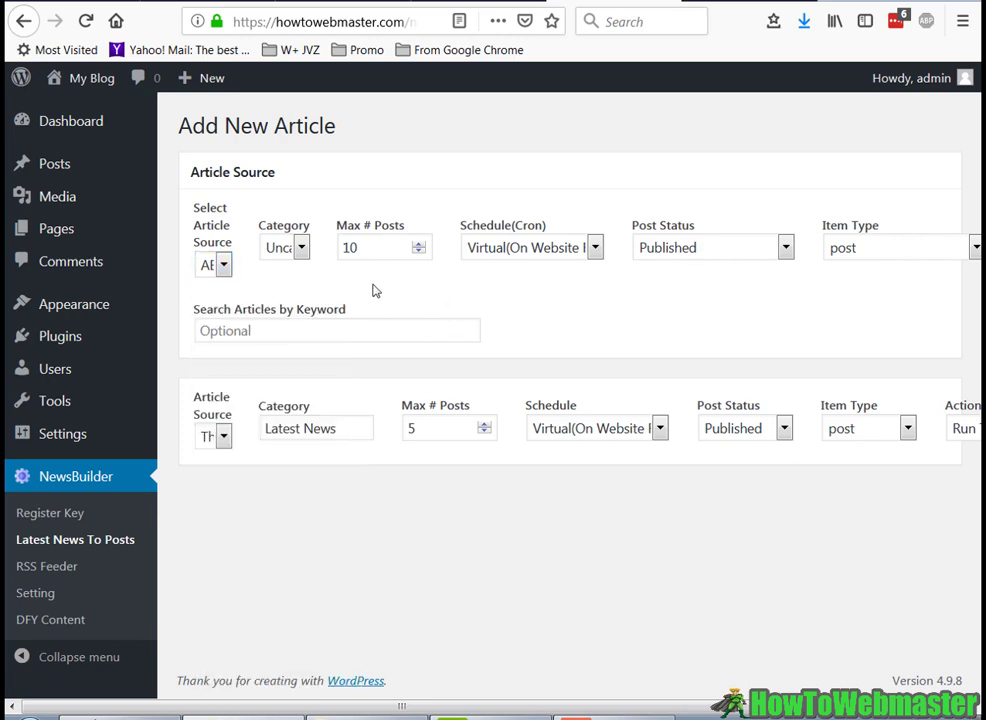
{"action": "left_click", "coordinate": [298, 251]}
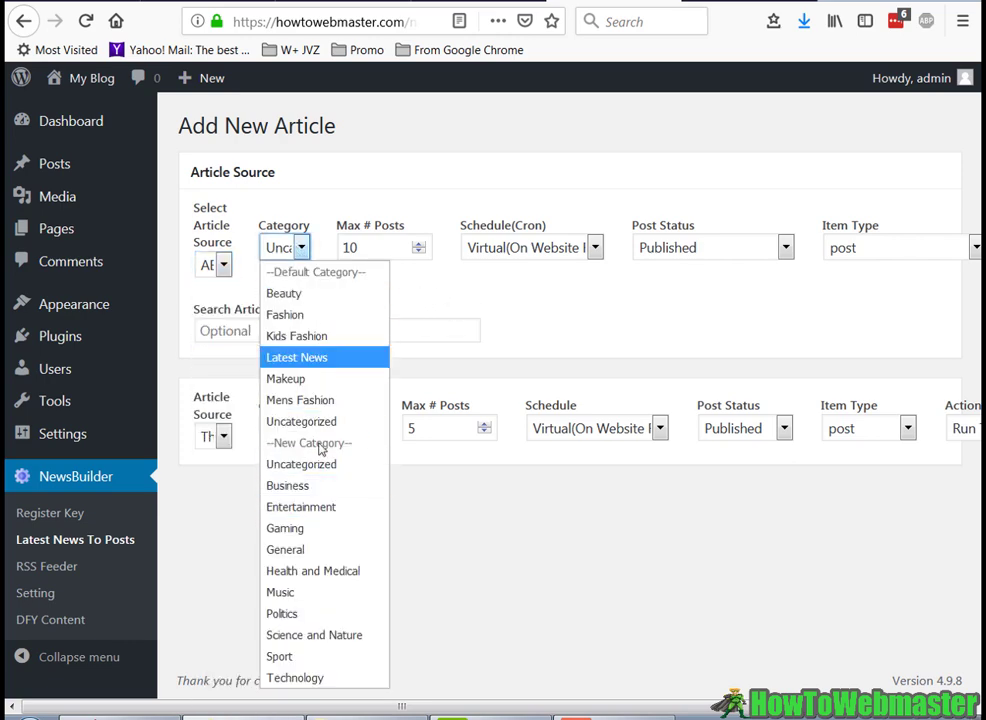
{"action": "left_click", "coordinate": [325, 571]}
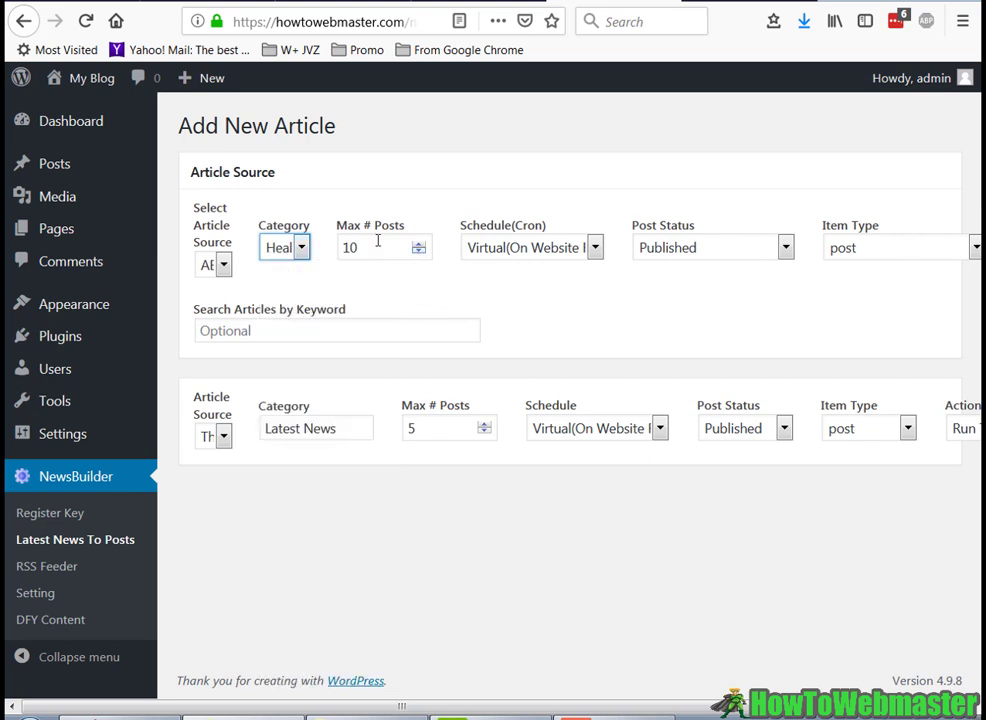
Step: Keep Schedule(Cron) as Virtual (On Website Refresh) and Item Type as post
{"action": "left_click", "coordinate": [570, 250]}
{"action": "left_click", "coordinate": [550, 250]}
{"action": "left_click", "coordinate": [515, 246]}
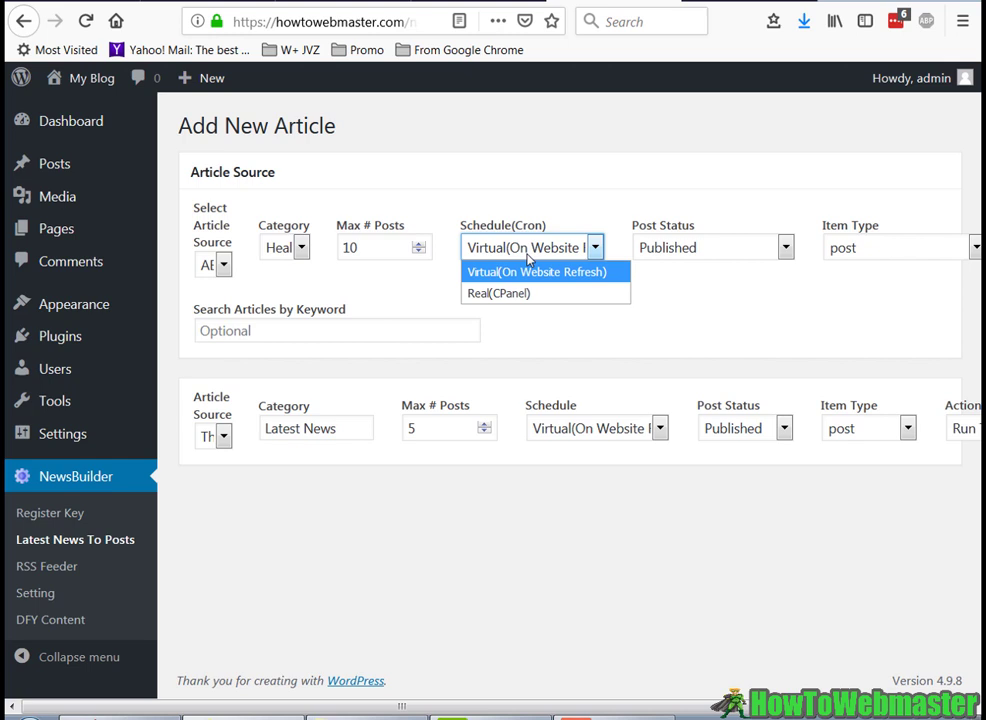
{"action": "left_click", "coordinate": [577, 276]}
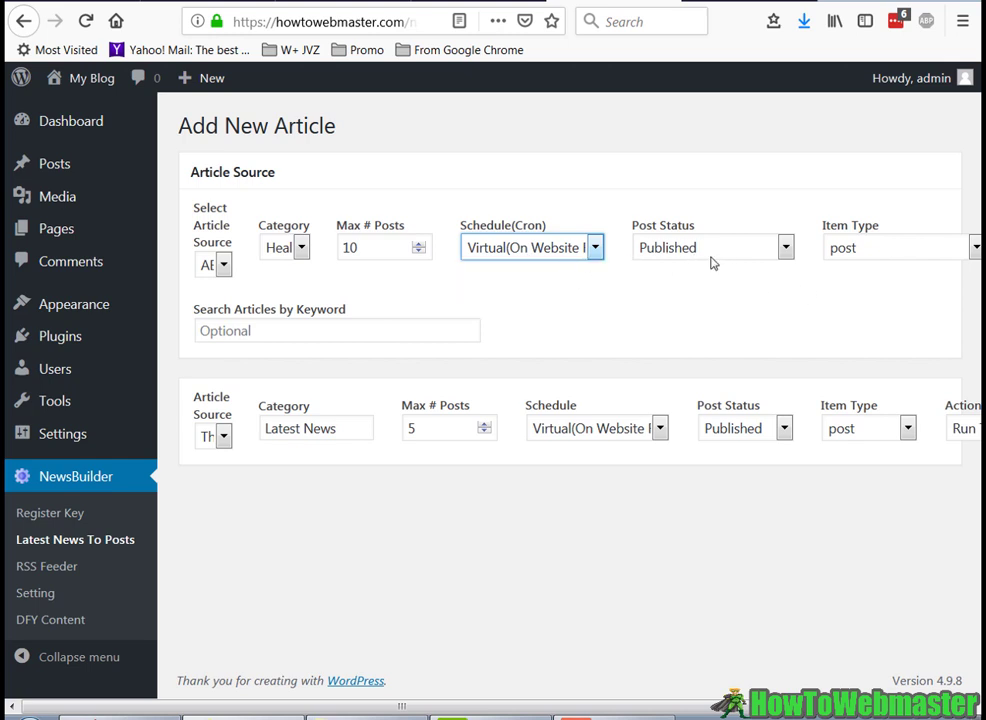
{"action": "left_click", "coordinate": [865, 249]}
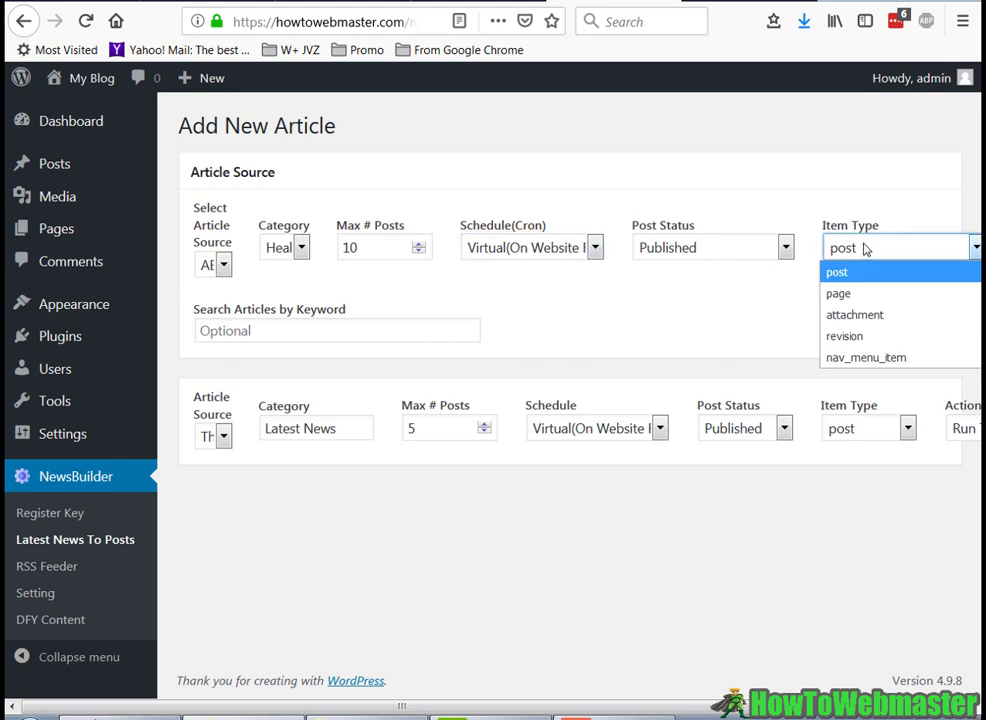
{"action": "left_click", "coordinate": [865, 249]}
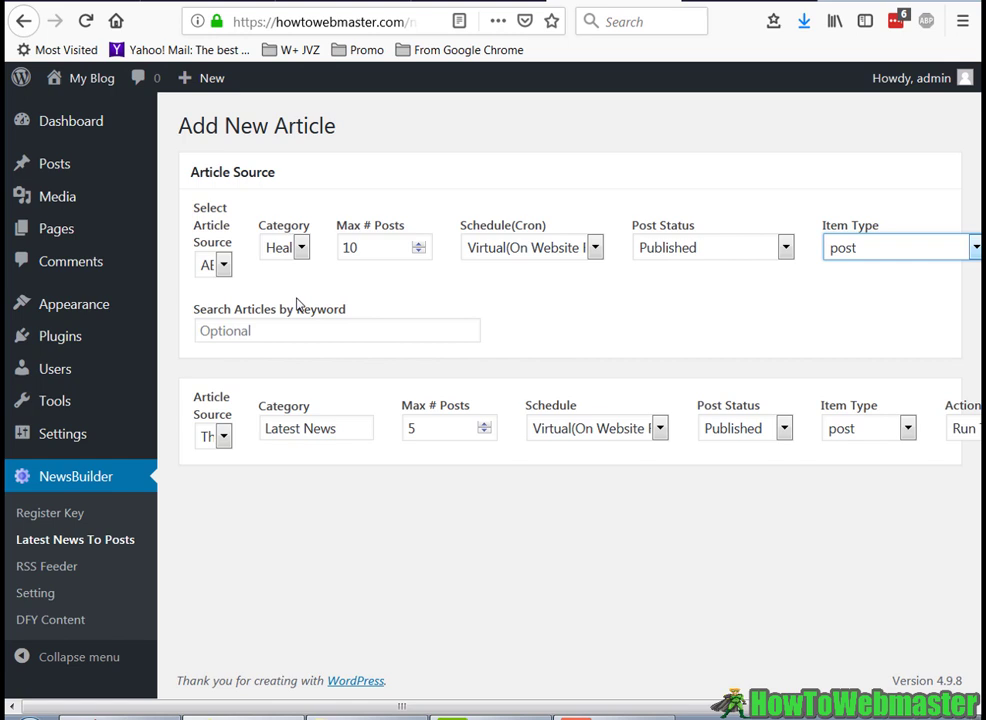
{"action": "left_click", "coordinate": [225, 265]}
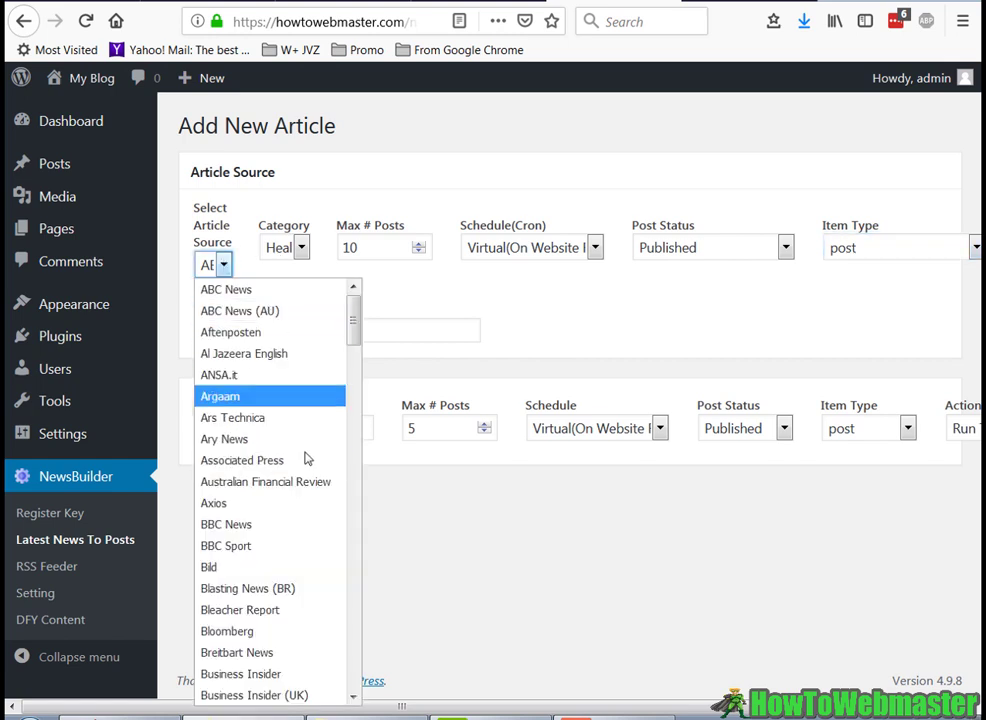
{"action": "left_click", "coordinate": [600, 337]}
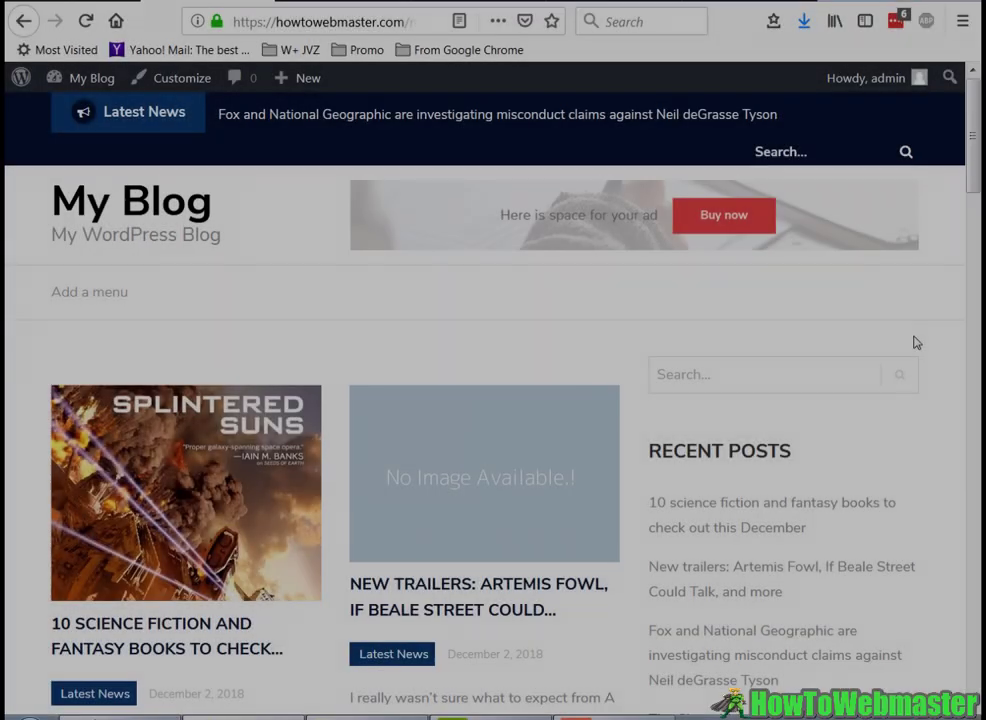
{"action": "scroll", "coordinate": [557, 249], "scroll_direction": "down", "scroll_amount": 3}
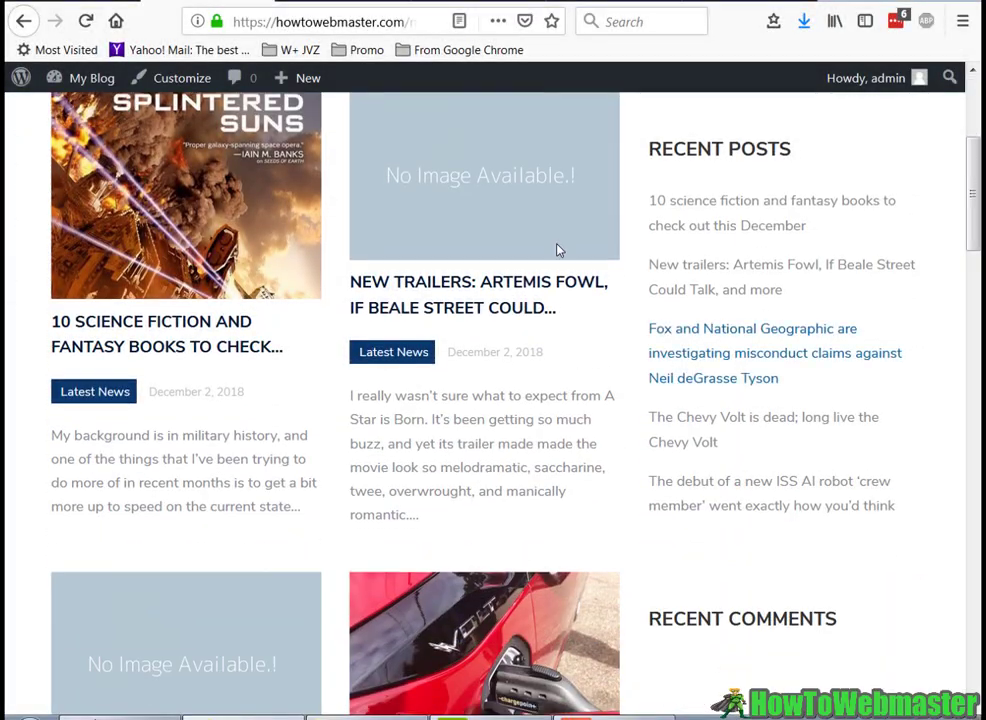
{"action": "left_click", "coordinate": [120, 338]}
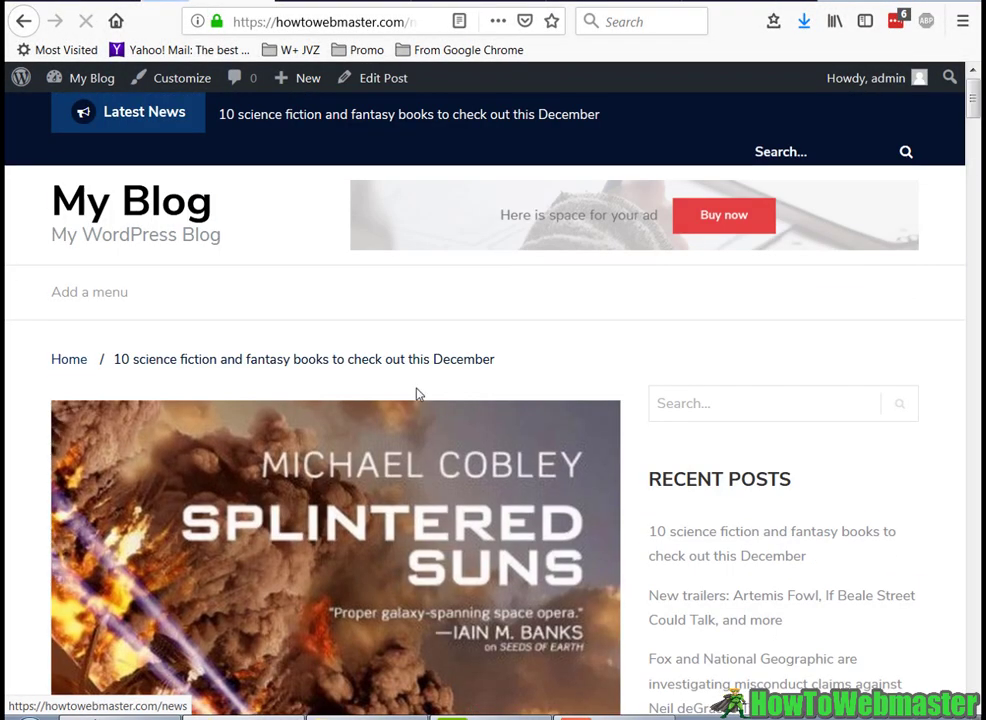
{"action": "scroll", "coordinate": [492, 248], "scroll_direction": "down", "scroll_amount": 4}
{"action": "scroll", "coordinate": [492, 248], "scroll_direction": "down", "scroll_amount": 5}
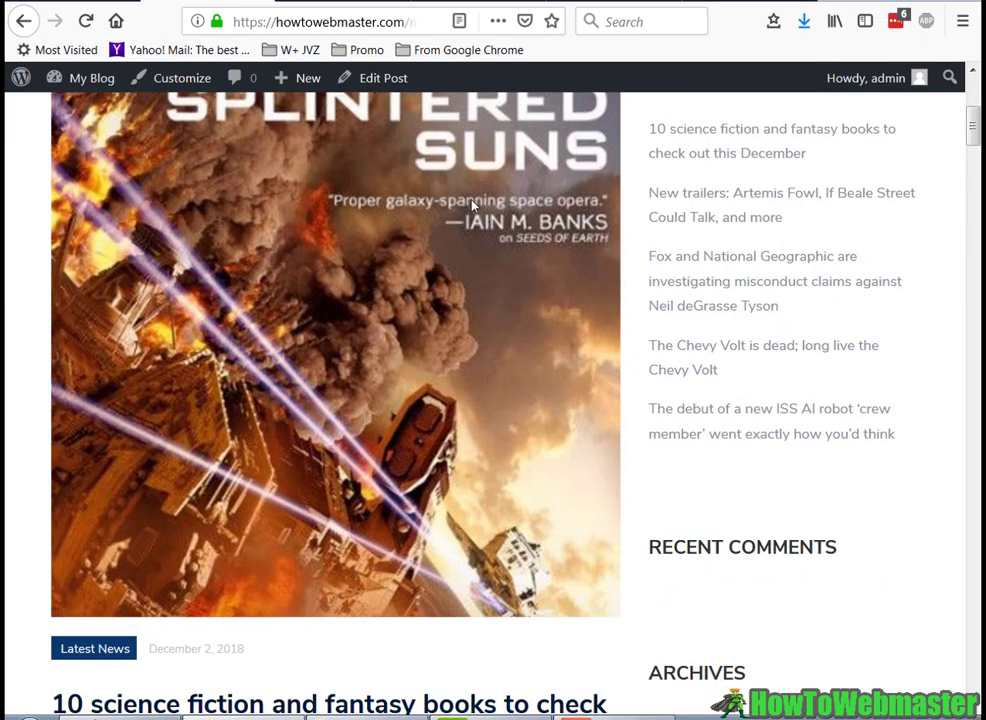
{"action": "scroll", "coordinate": [490, 278], "scroll_direction": "down", "scroll_amount": 3}
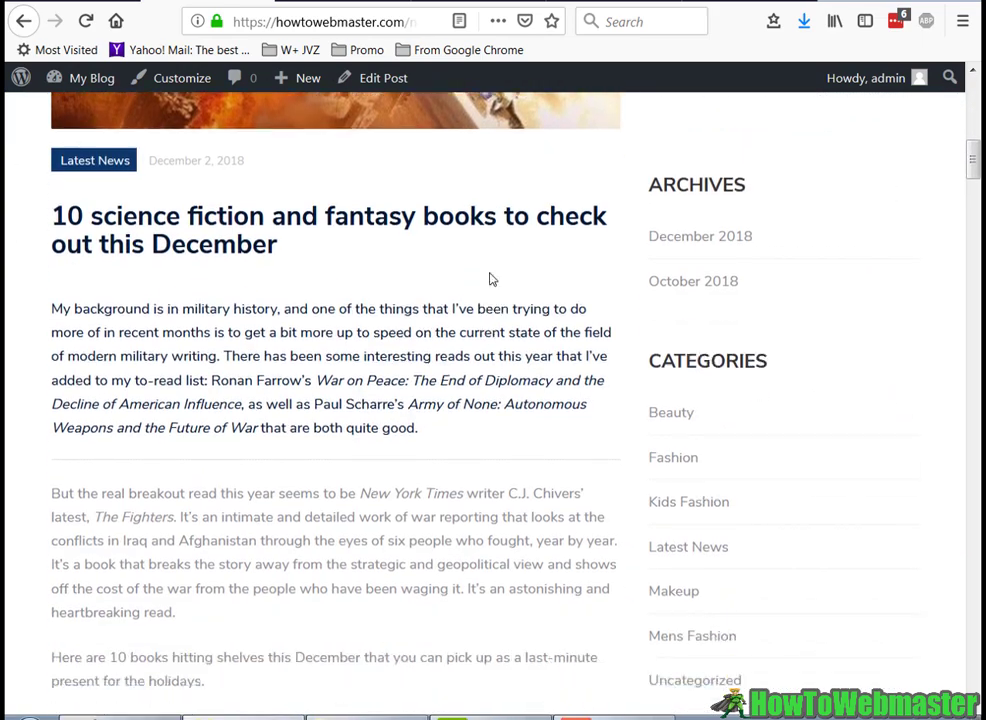
{"action": "scroll", "coordinate": [378, 495], "scroll_direction": "down", "scroll_amount": 5}
{"action": "scroll", "coordinate": [541, 372], "scroll_direction": "down", "scroll_amount": 10}
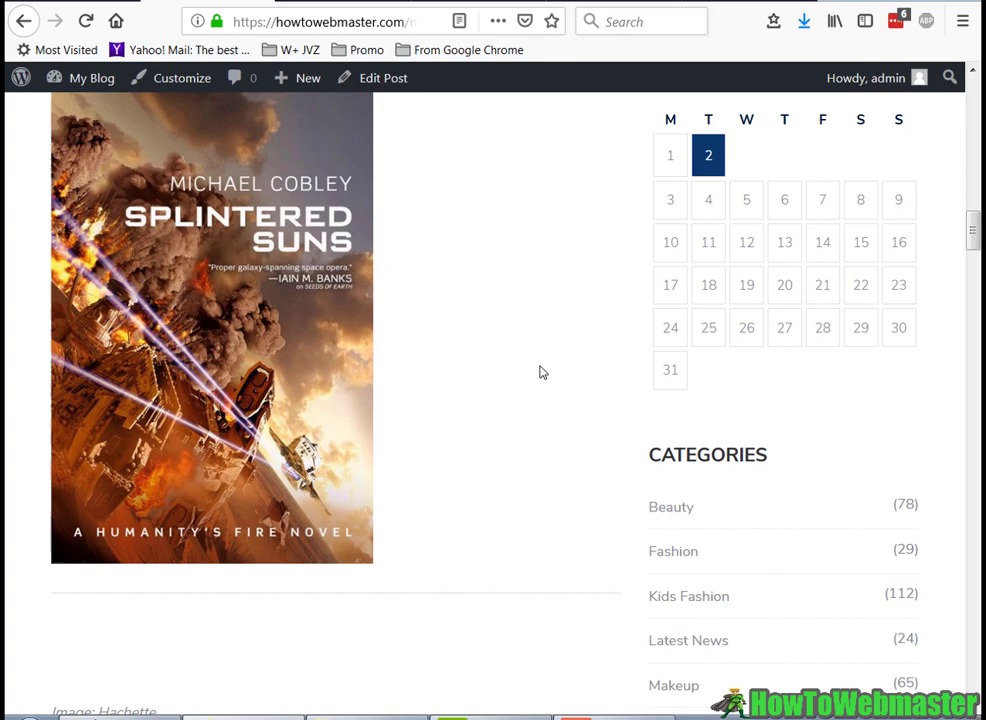
{"action": "scroll", "coordinate": [532, 378], "scroll_direction": "up", "scroll_amount": 2}
{"action": "scroll", "coordinate": [519, 383], "scroll_direction": "down", "scroll_amount": 2}
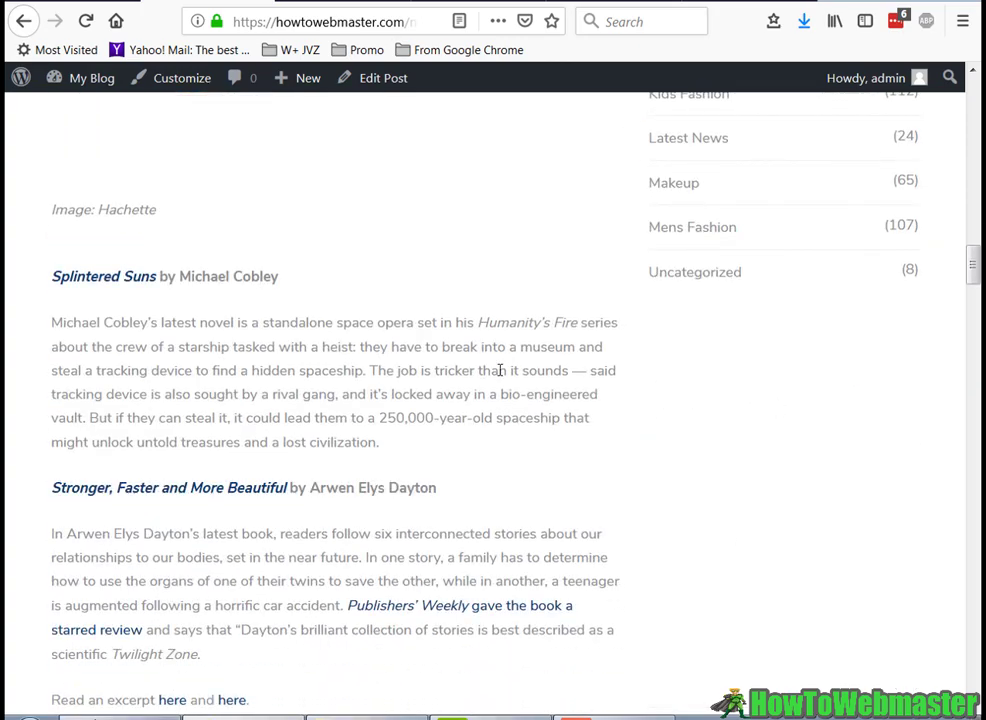
{"action": "scroll", "coordinate": [227, 497], "scroll_direction": "down", "scroll_amount": 5}
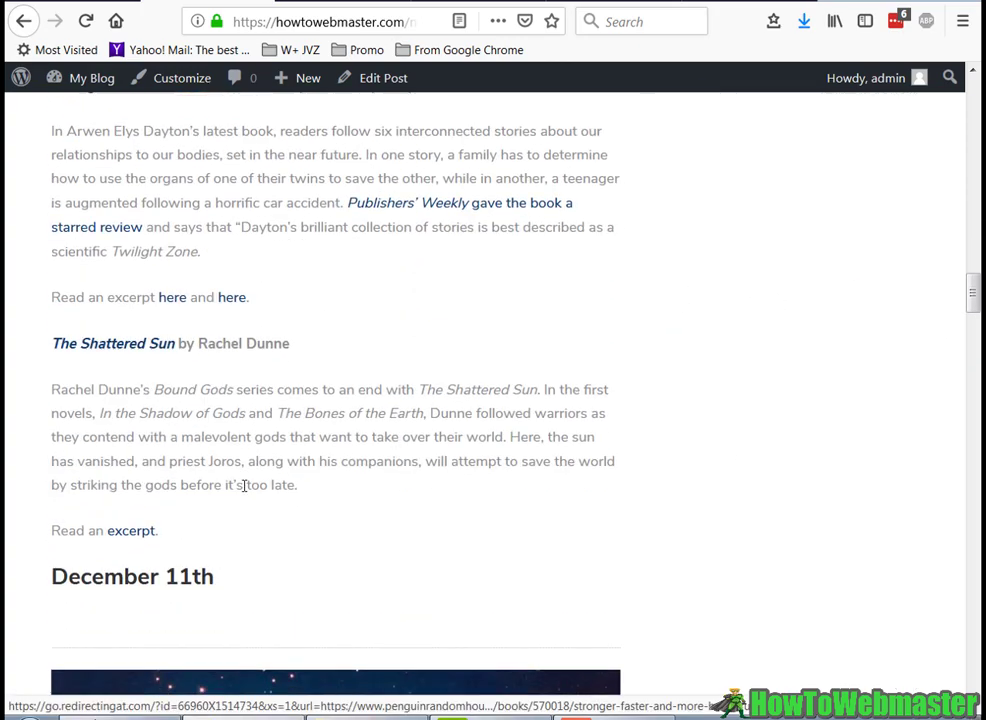
{"action": "scroll", "coordinate": [107, 121], "scroll_direction": "down", "scroll_amount": 15}
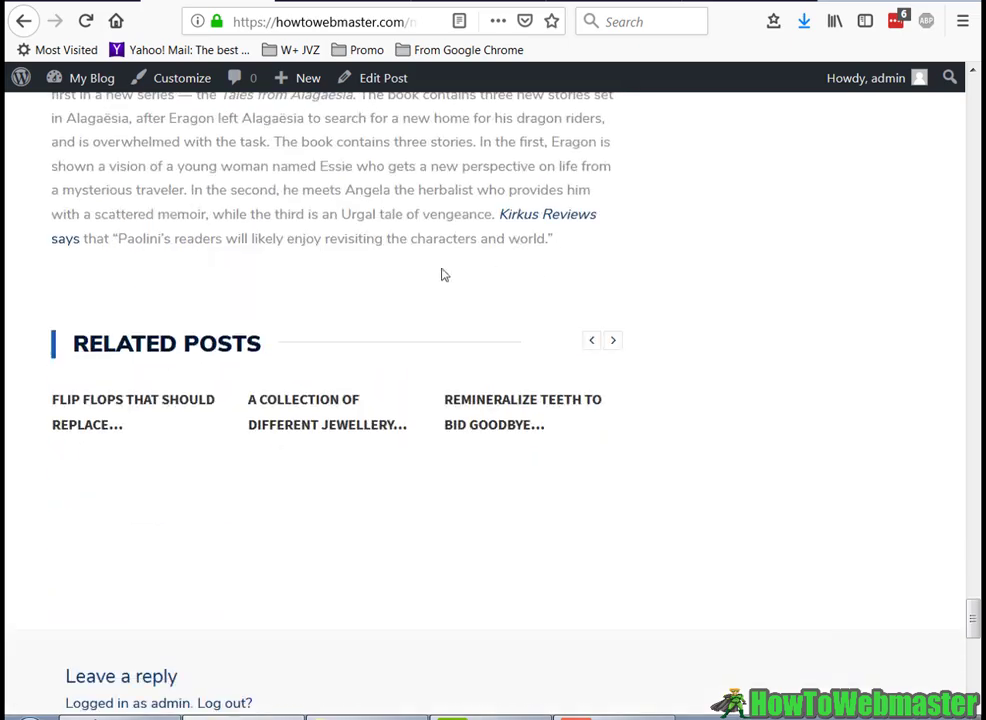
{"action": "scroll", "coordinate": [407, 268], "scroll_direction": "up", "scroll_amount": 6}
{"action": "scroll", "coordinate": [408, 267], "scroll_direction": "up", "scroll_amount": 5}
{"action": "scroll", "coordinate": [513, 224], "scroll_direction": "down", "scroll_amount": 11}
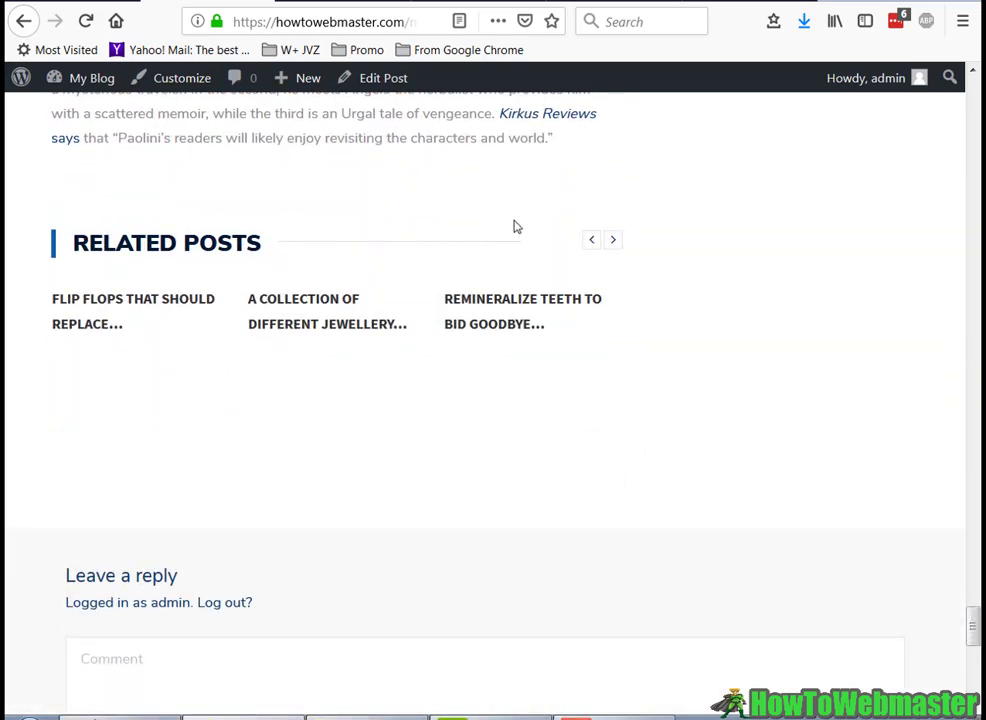
{"action": "scroll", "coordinate": [977, 592], "scroll_direction": "up", "scroll_amount": 2}
{"action": "scroll", "coordinate": [977, 592], "scroll_direction": "up", "scroll_amount": 20}
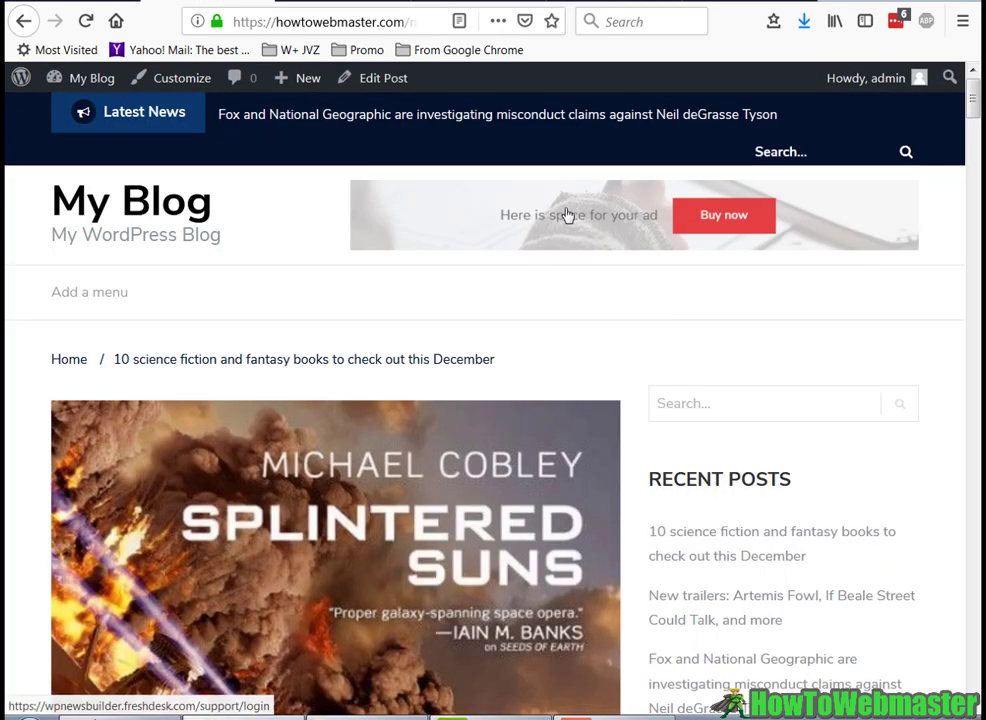
Step: Read through the science fiction and fantasy books article, highlighting its first two paragraphs, then return to the top
{"action": "scroll", "coordinate": [517, 304], "scroll_direction": "down", "scroll_amount": 5}
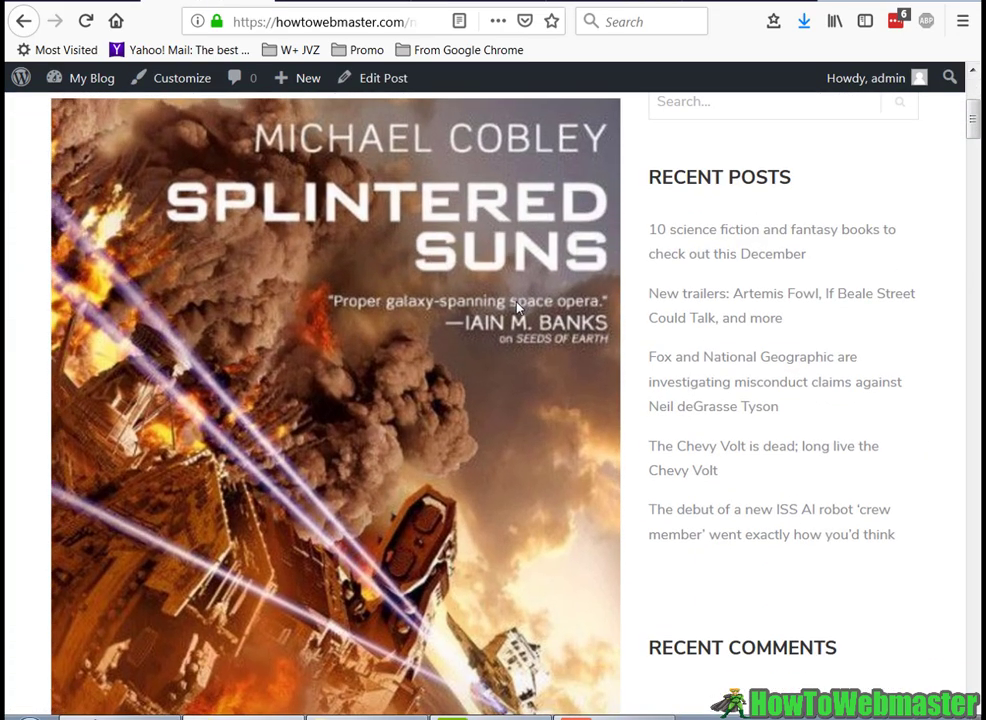
{"action": "scroll", "coordinate": [517, 307], "scroll_direction": "down", "scroll_amount": 5}
{"action": "scroll", "coordinate": [447, 443], "scroll_direction": "down", "scroll_amount": 2}
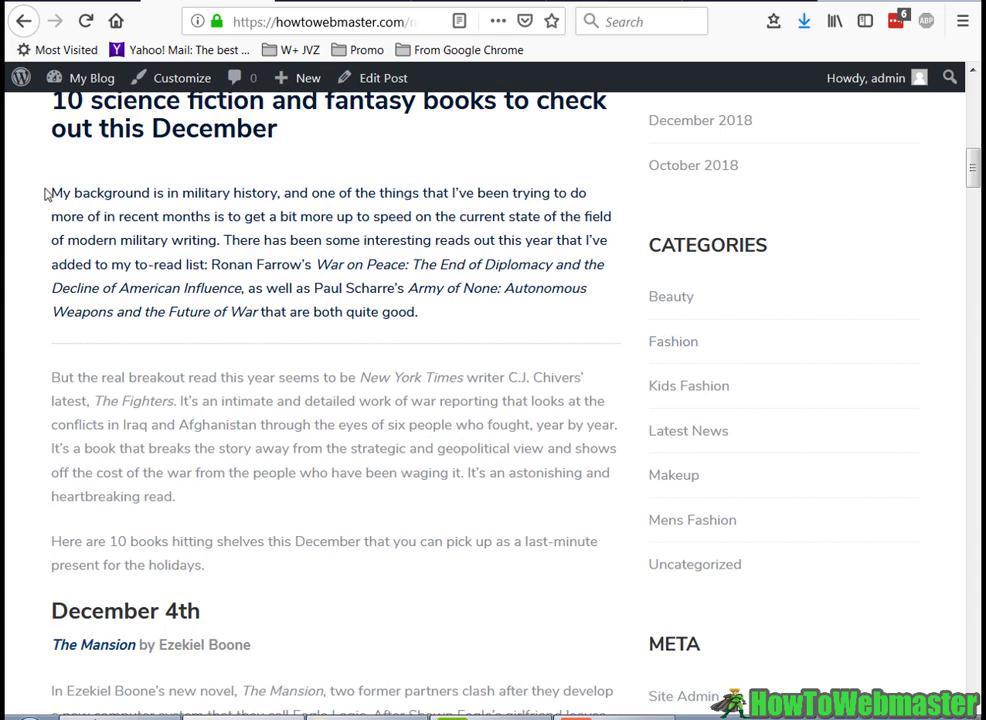
{"action": "left_click_drag", "start_coordinate": [48, 193], "coordinate": [473, 401]}
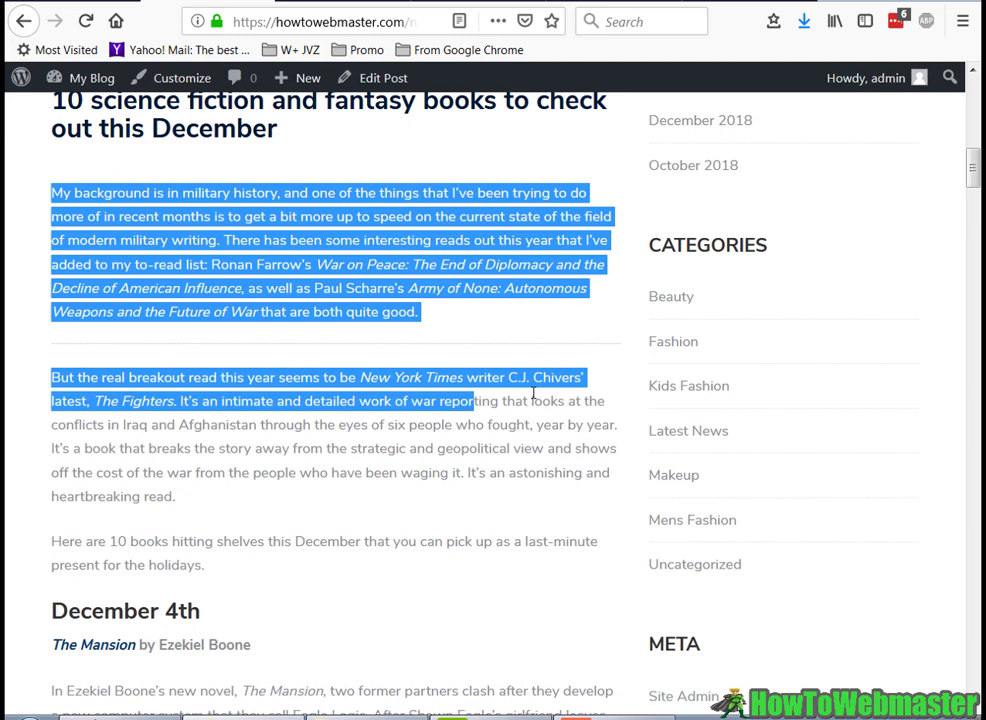
{"action": "left_click", "coordinate": [549, 506]}
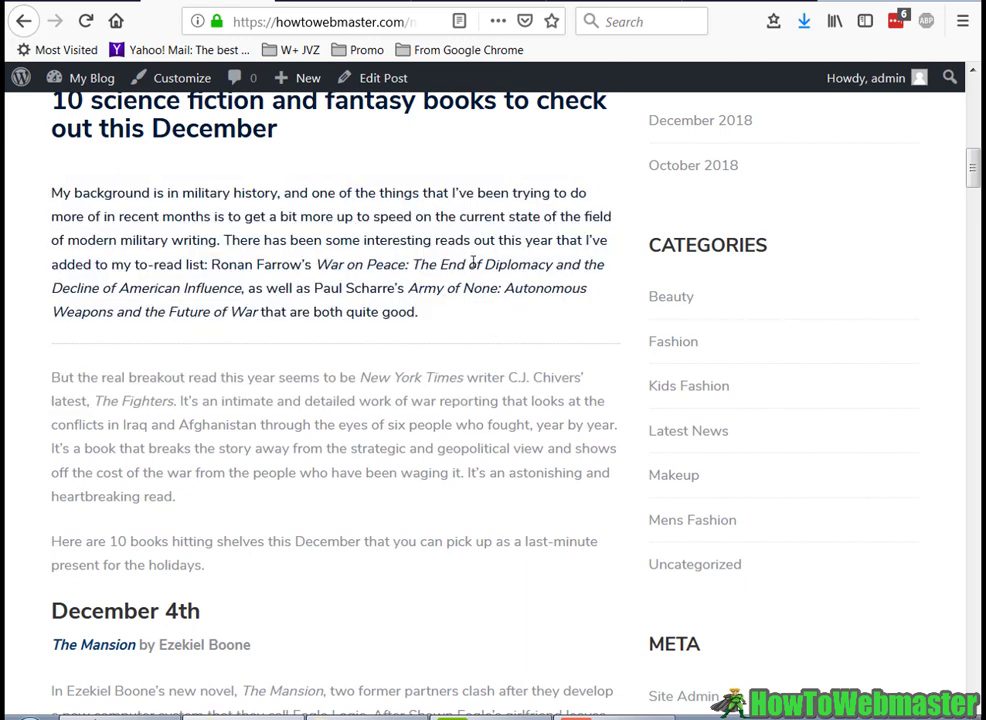
{"action": "scroll", "coordinate": [350, 269], "scroll_direction": "up", "scroll_amount": 3}
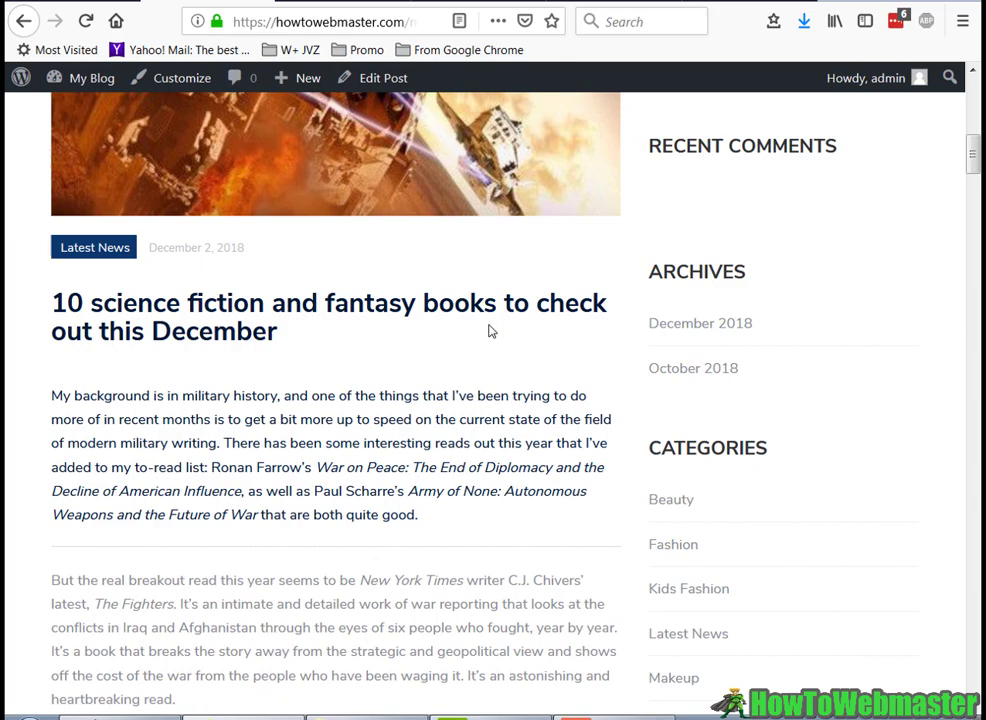
{"action": "scroll", "coordinate": [490, 330], "scroll_direction": "up", "scroll_amount": 4}
{"action": "scroll", "coordinate": [490, 328], "scroll_direction": "up", "scroll_amount": 1}
{"action": "scroll", "coordinate": [490, 325], "scroll_direction": "up", "scroll_amount": 3}
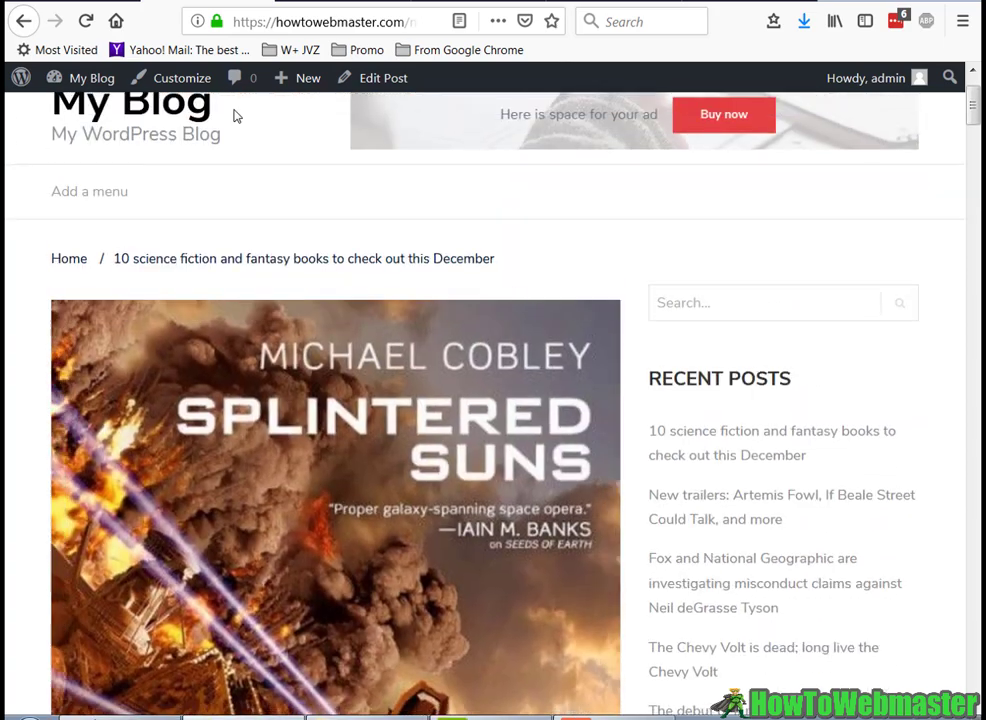
{"action": "scroll", "coordinate": [84, 187], "scroll_direction": "up", "scroll_amount": 2}
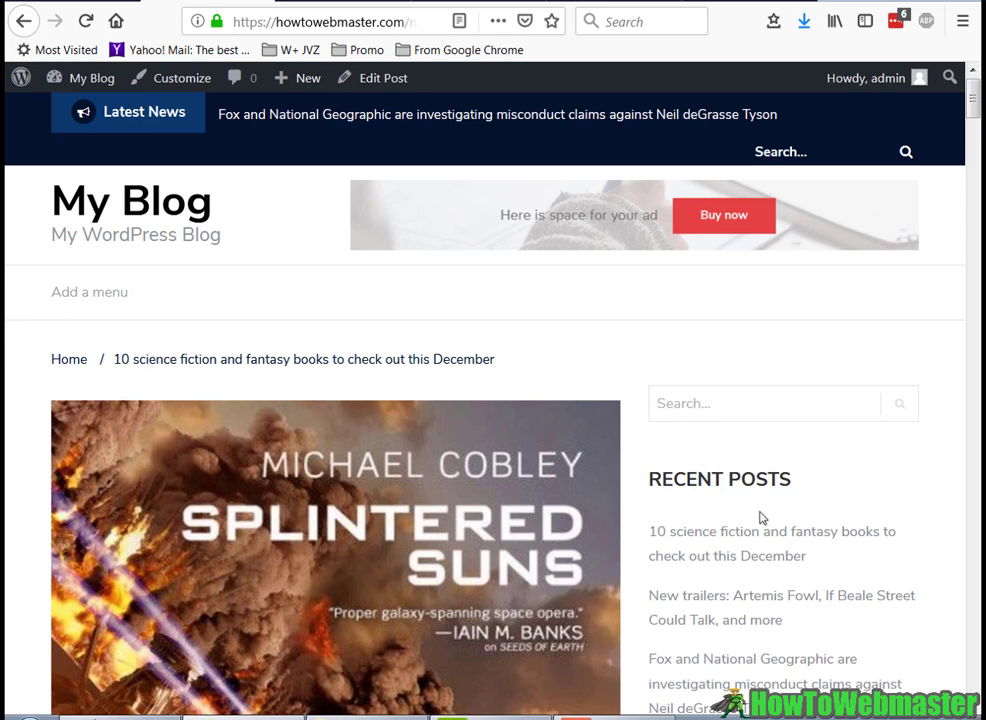
Step: Open the admin Posts list of 423 posts, then switch over to the NewsBuilder sales page tab
{"action": "left_click", "coordinate": [752, 389]}
{"action": "scroll", "coordinate": [847, 338], "scroll_direction": "down", "scroll_amount": 3}
{"action": "scroll", "coordinate": [846, 337], "scroll_direction": "up", "scroll_amount": 3}
{"action": "key", "text": "ctrl+Tab"}
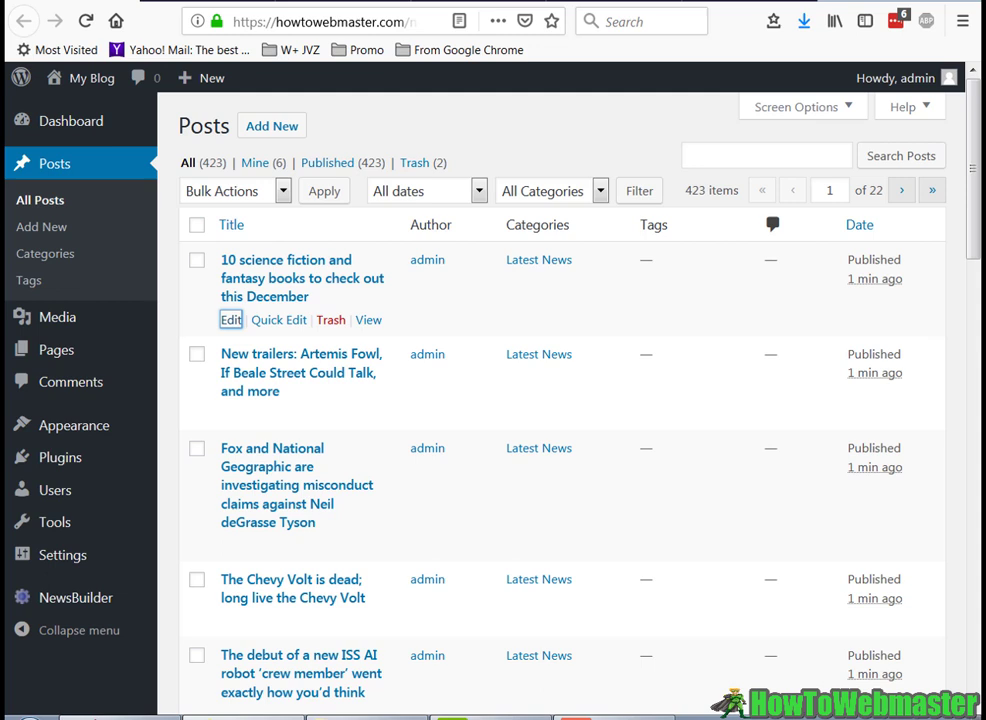
Step: Return from the posts list to the NewsBuilder sales page at newsbuilder.io/live
{"action": "mouse_move", "coordinate": [99, 612]}
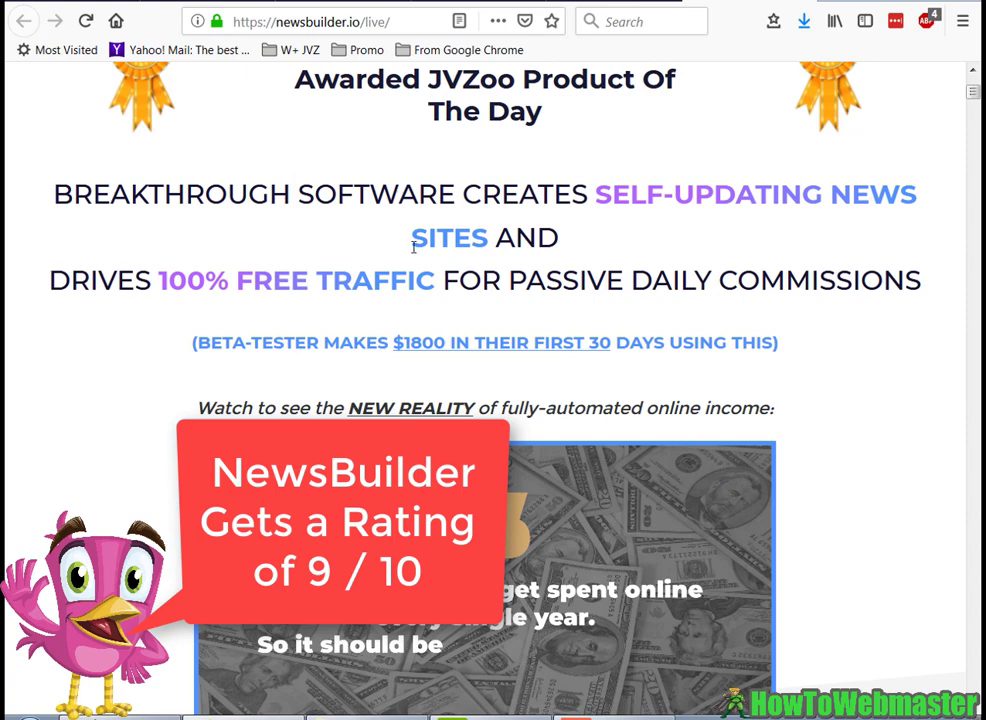
Step: Return from the WordPress Posts list to the front-end post on 10 science fiction and fantasy books
{"action": "left_click", "coordinate": [30, 1]}
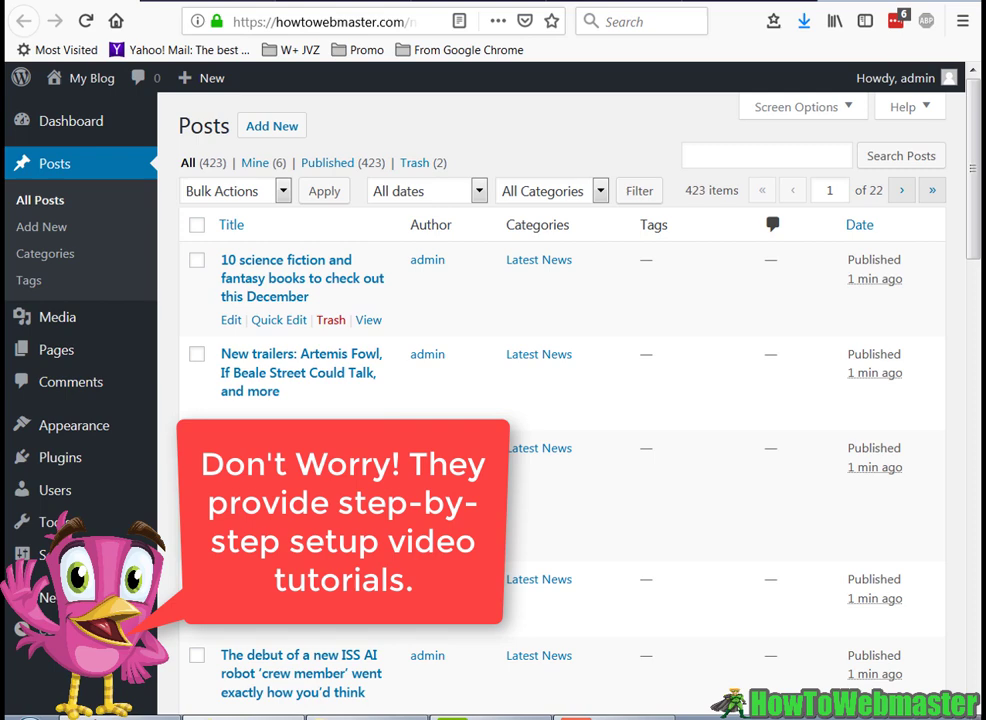
{"action": "left_click", "coordinate": [380, 3]}
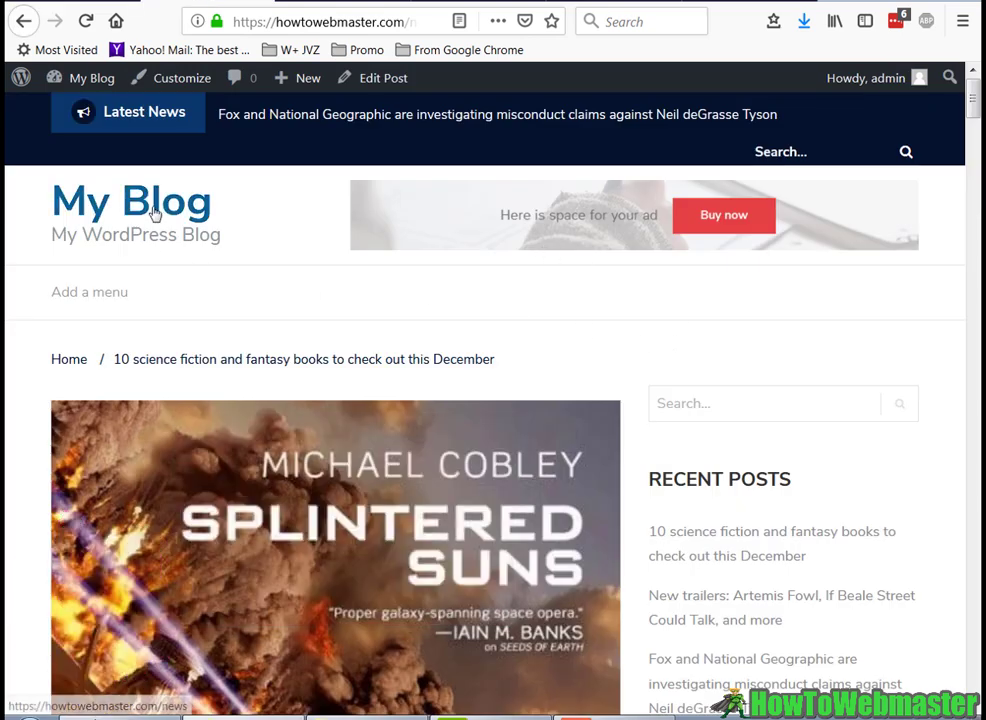
Step: Go to the My Blog home page and browse the imported Latest News and Mens Fashion post cards
{"action": "left_click", "coordinate": [153, 214]}
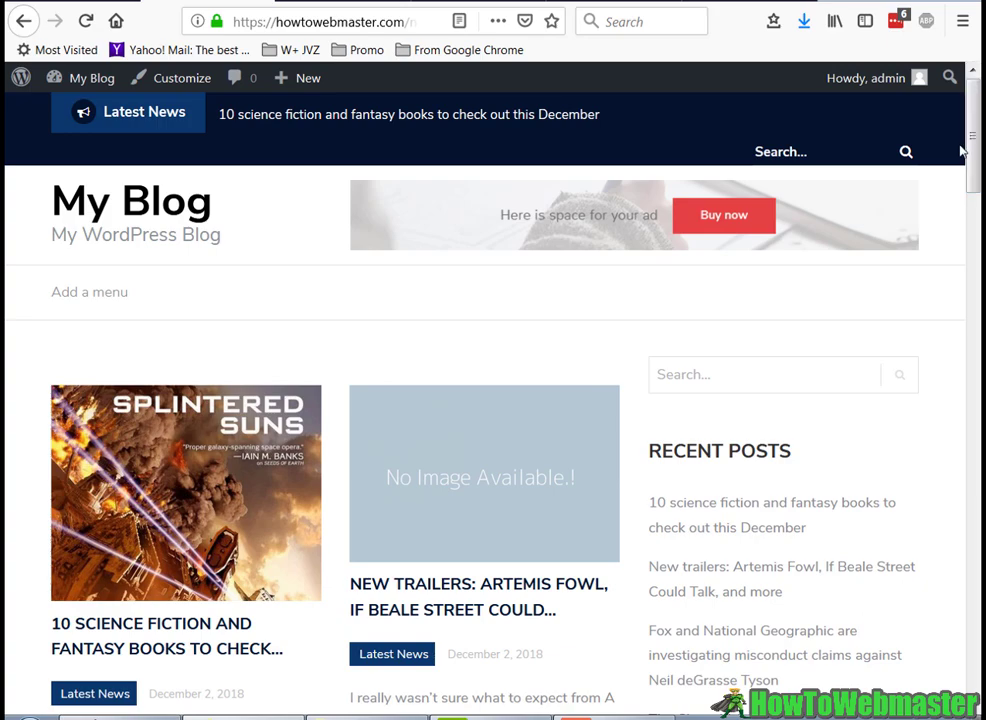
{"action": "left_click_drag", "start_coordinate": [960, 150], "coordinate": [946, 274]}
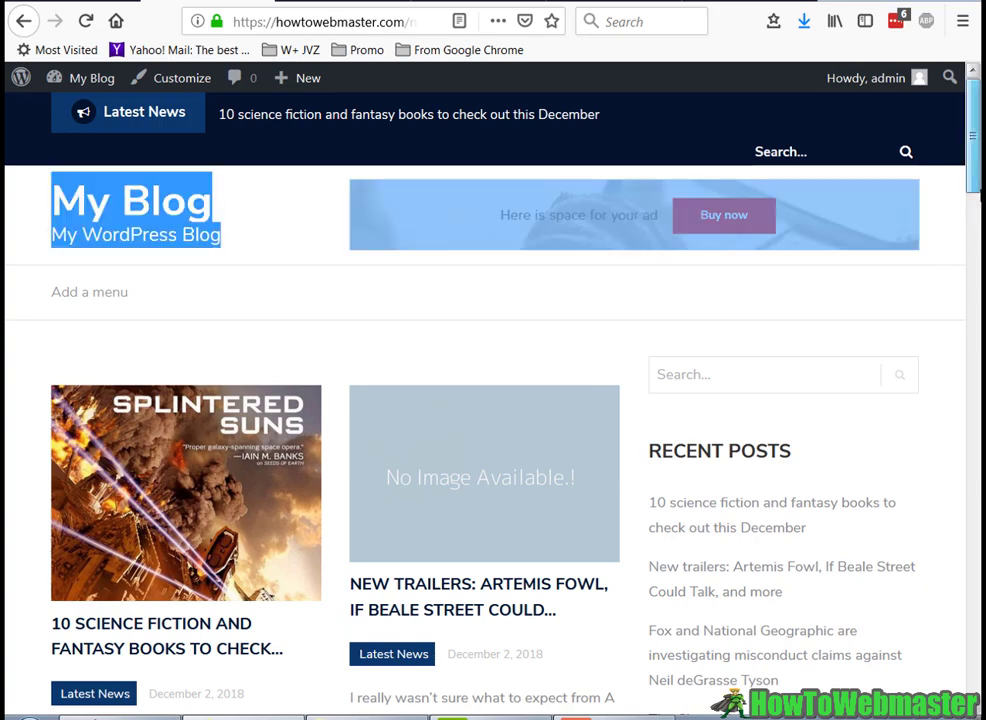
{"action": "scroll", "coordinate": [493, 300], "scroll_direction": "down", "scroll_amount": 15}
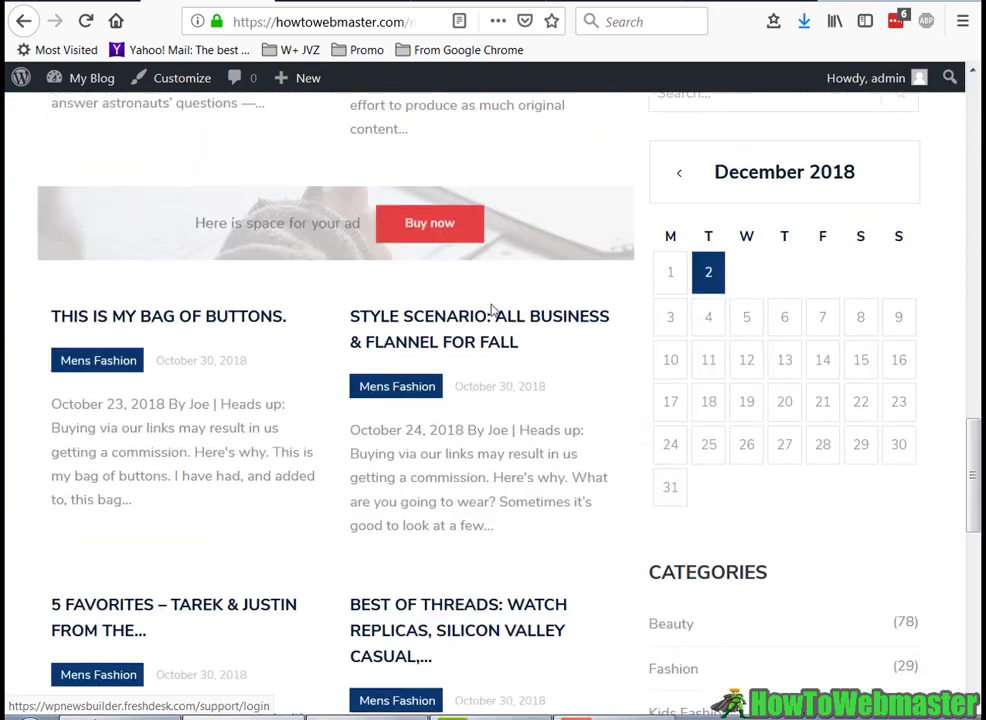
{"action": "scroll", "coordinate": [493, 310], "scroll_direction": "up", "scroll_amount": 10}
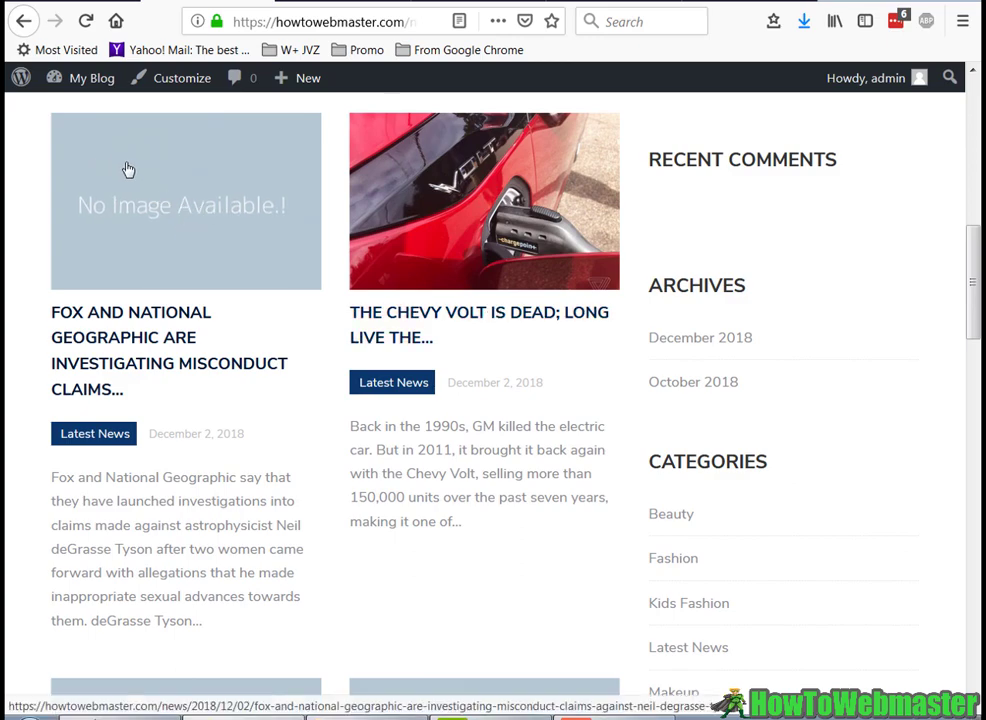
{"action": "scroll", "coordinate": [126, 170], "scroll_direction": "down", "scroll_amount": 15}
{"action": "scroll", "coordinate": [266, 297], "scroll_direction": "up", "scroll_amount": 6}
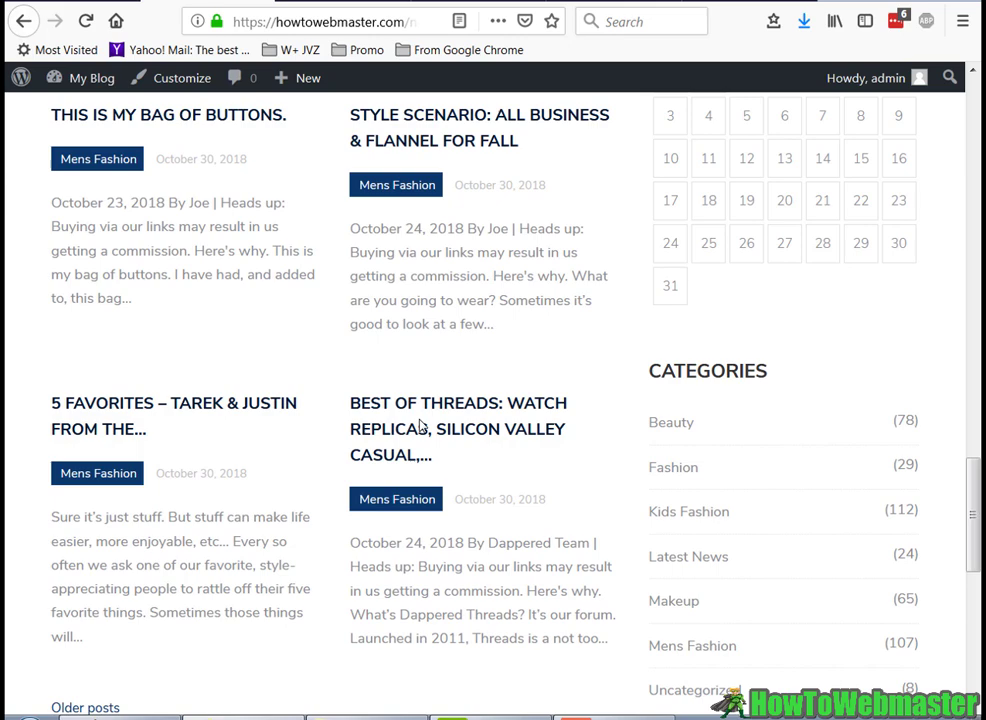
{"action": "scroll", "coordinate": [563, 414], "scroll_direction": "down", "scroll_amount": 2}
{"action": "scroll", "coordinate": [453, 458], "scroll_direction": "up", "scroll_amount": 5}
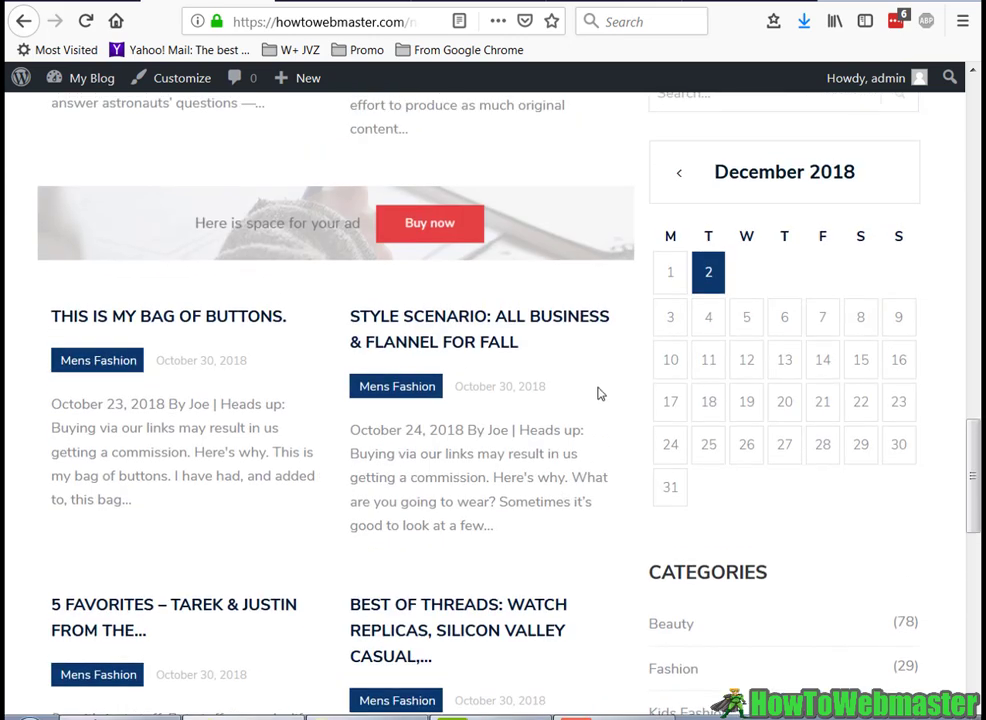
{"action": "scroll", "coordinate": [598, 394], "scroll_direction": "down", "scroll_amount": 1}
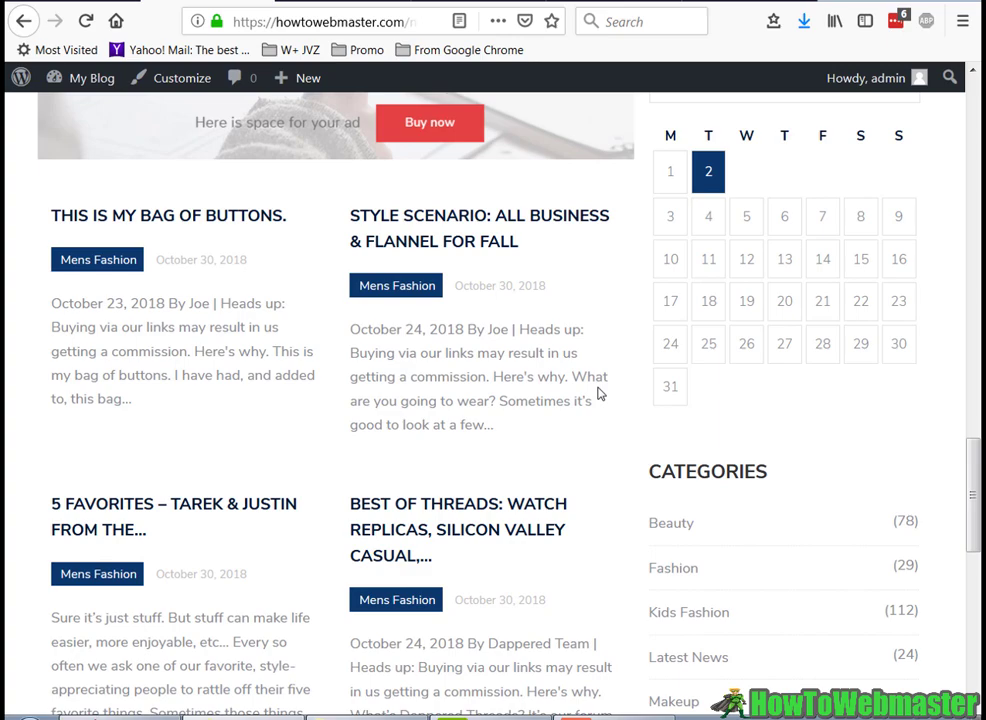
{"action": "scroll", "coordinate": [598, 394], "scroll_direction": "up", "scroll_amount": 6}
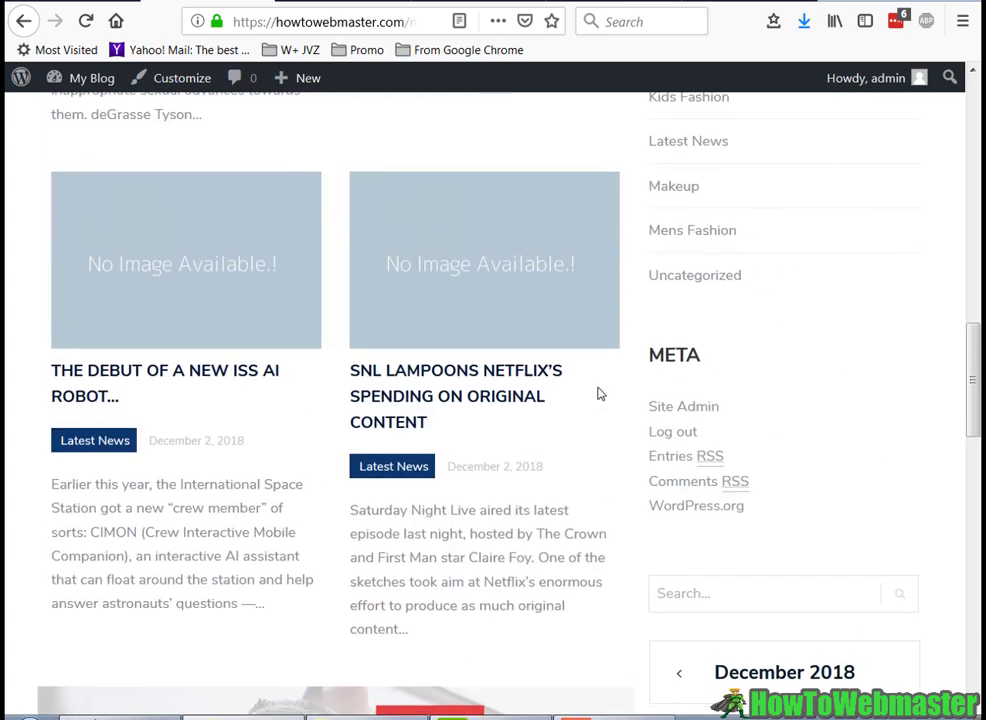
{"action": "scroll", "coordinate": [598, 394], "scroll_direction": "up", "scroll_amount": 6}
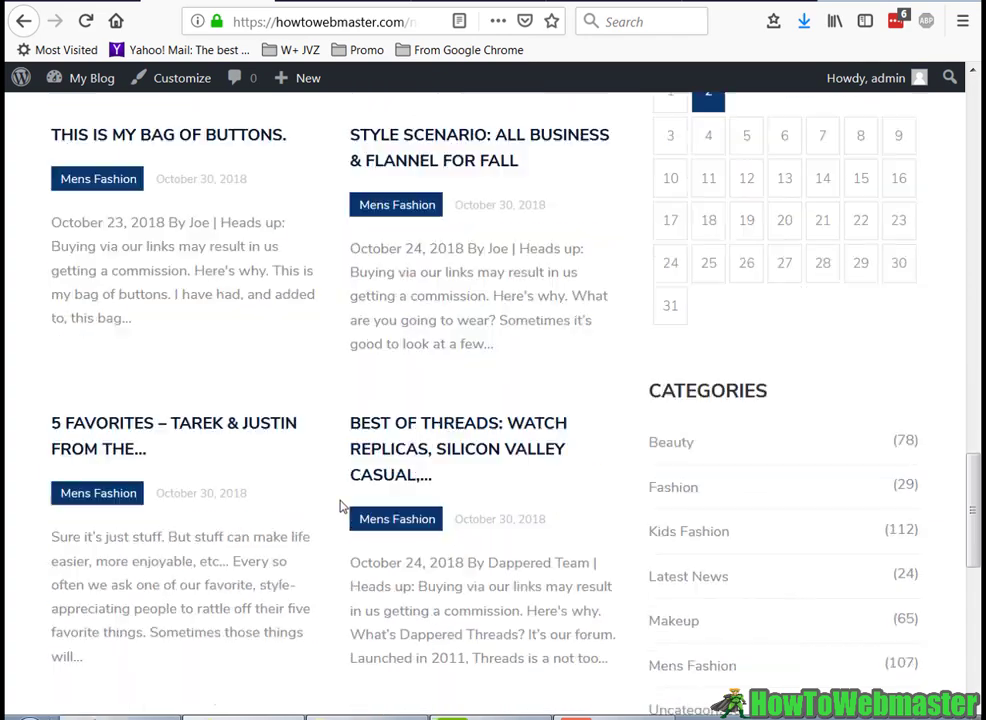
{"action": "scroll", "coordinate": [340, 507], "scroll_direction": "up", "scroll_amount": 2}
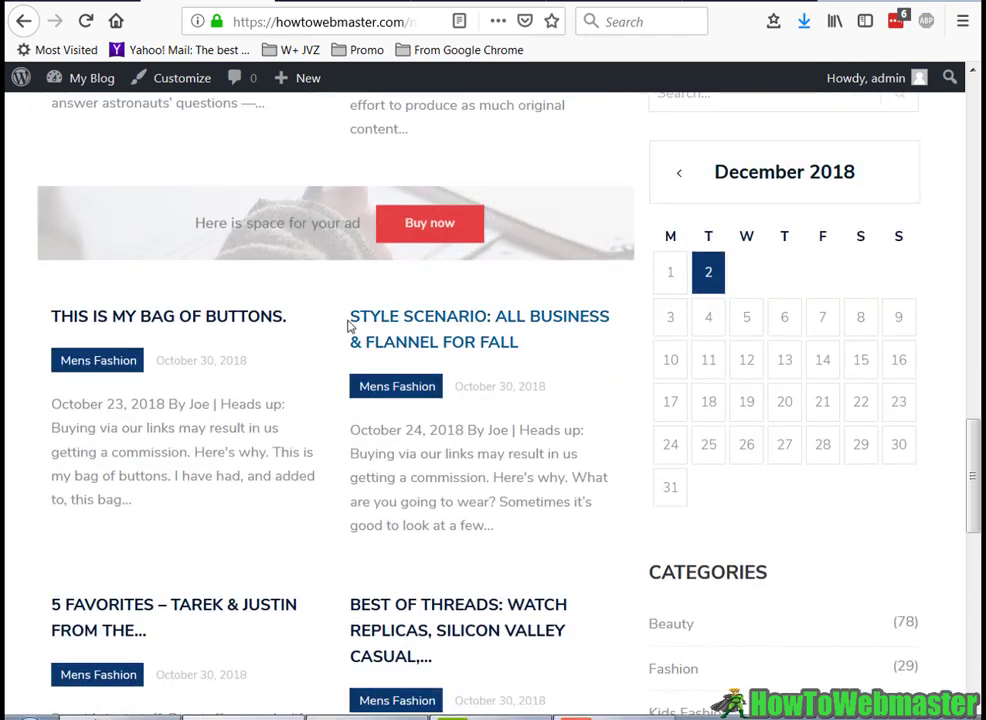
Step: Open the post 'Style Scenario: All Business & Flannel for Fall' and read through it
{"action": "left_click", "coordinate": [432, 320]}
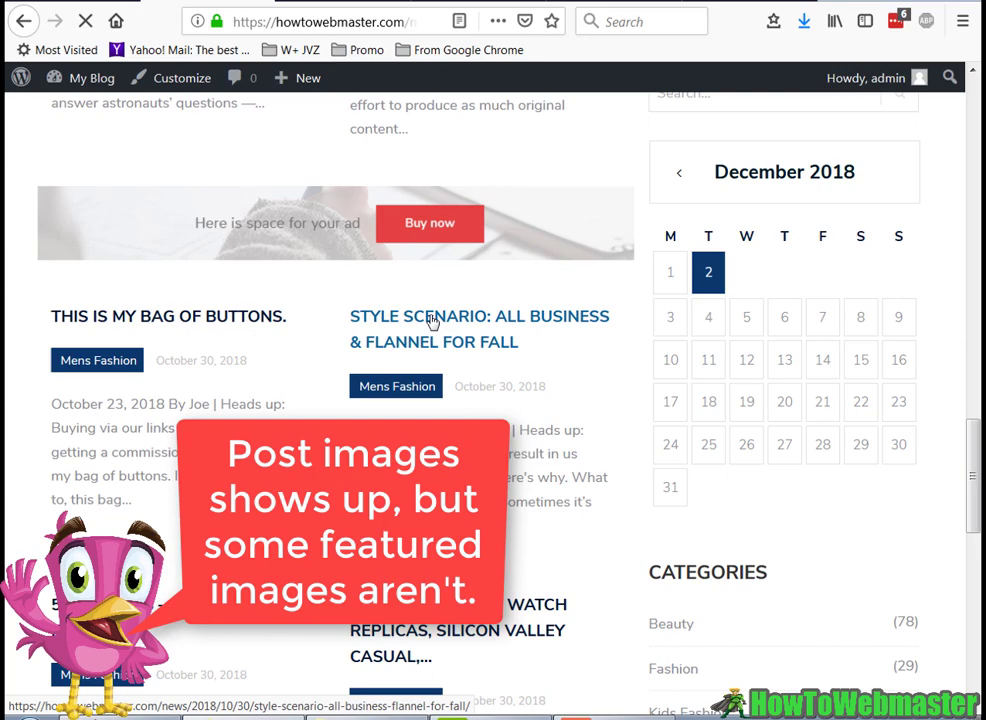
{"action": "scroll", "coordinate": [436, 330], "scroll_direction": "down", "scroll_amount": 10}
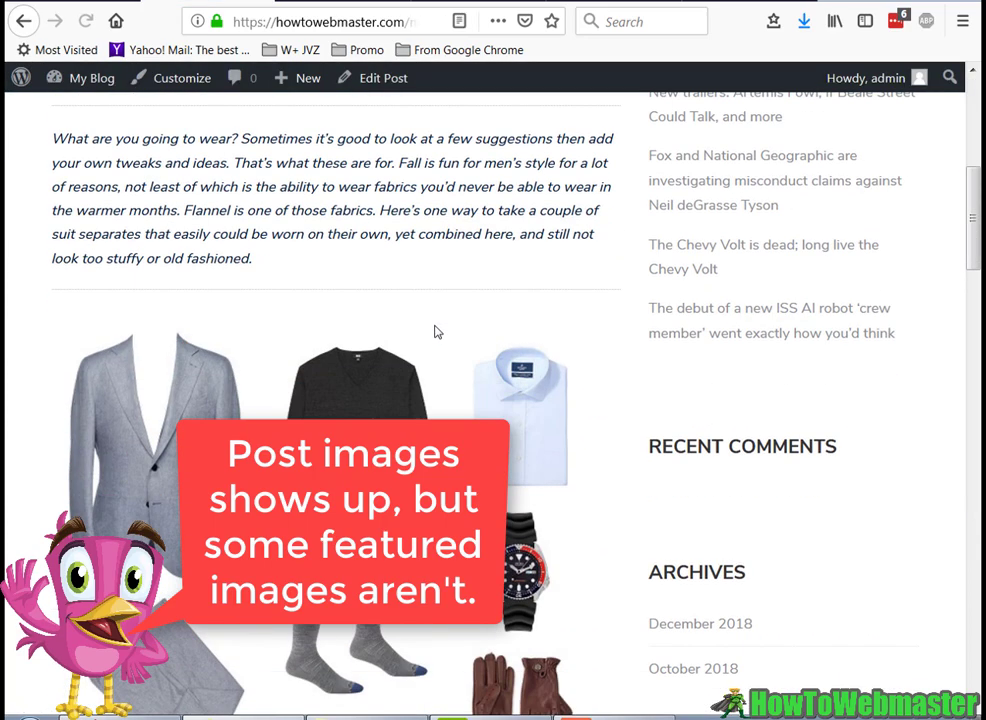
{"action": "scroll", "coordinate": [436, 330], "scroll_direction": "down", "scroll_amount": 5}
{"action": "scroll", "coordinate": [436, 330], "scroll_direction": "up", "scroll_amount": 7}
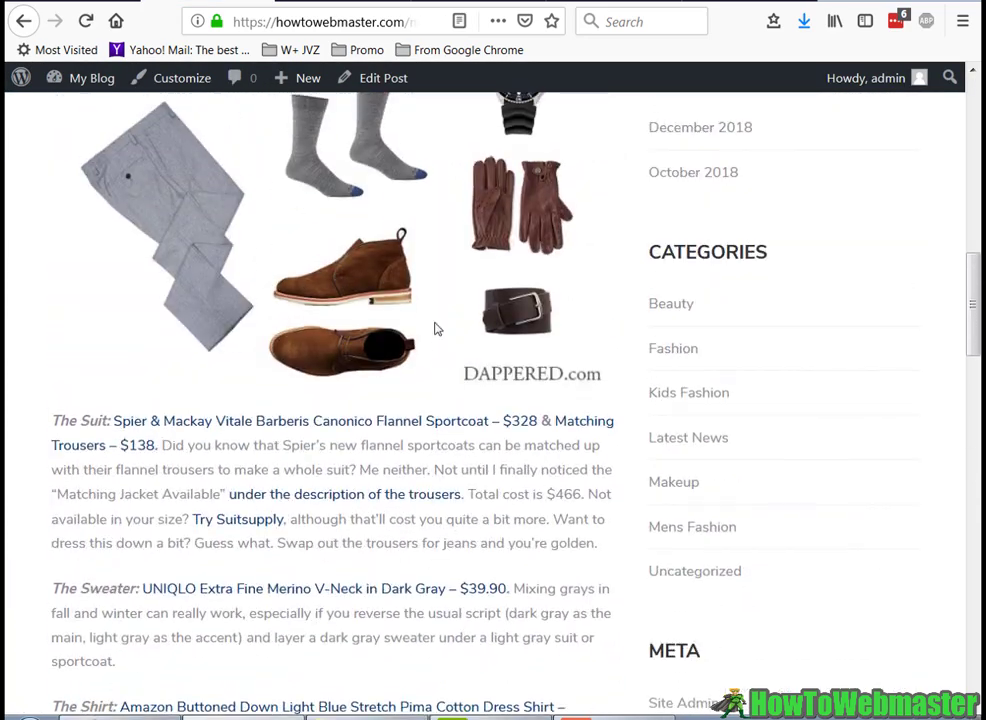
{"action": "scroll", "coordinate": [330, 438], "scroll_direction": "down", "scroll_amount": 6}
{"action": "scroll", "coordinate": [330, 438], "scroll_direction": "down", "scroll_amount": 7}
{"action": "scroll", "coordinate": [333, 440], "scroll_direction": "up", "scroll_amount": 12}
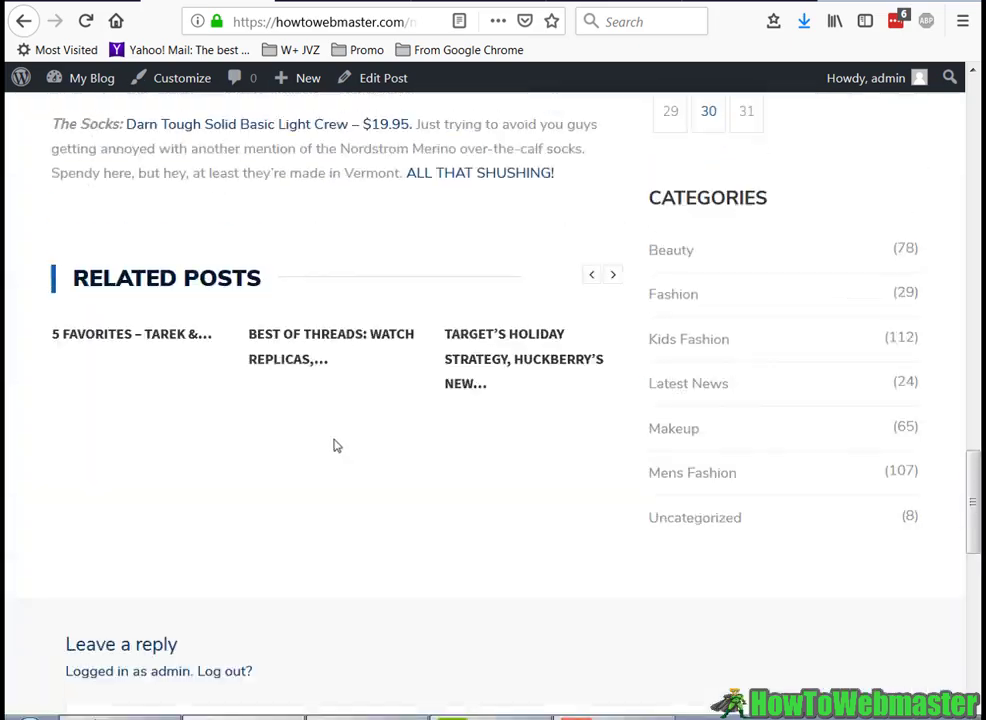
{"action": "scroll", "coordinate": [395, 470], "scroll_direction": "up", "scroll_amount": 15}
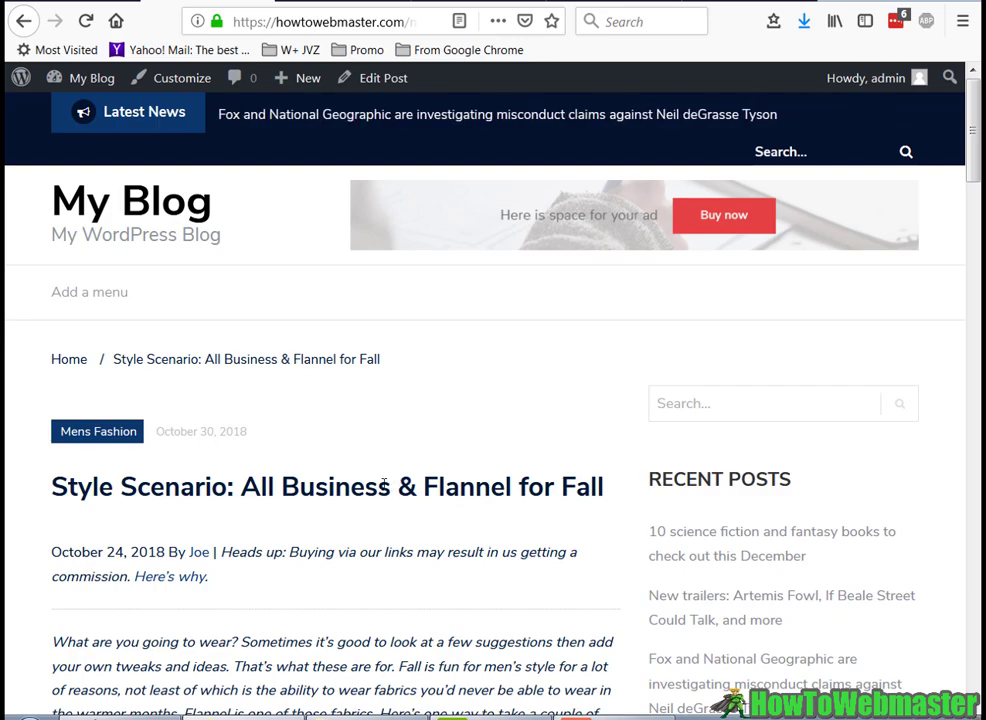
{"action": "scroll", "coordinate": [382, 475], "scroll_direction": "down", "scroll_amount": 4}
{"action": "scroll", "coordinate": [388, 430], "scroll_direction": "up", "scroll_amount": 4}
{"action": "scroll", "coordinate": [396, 460], "scroll_direction": "down", "scroll_amount": 6}
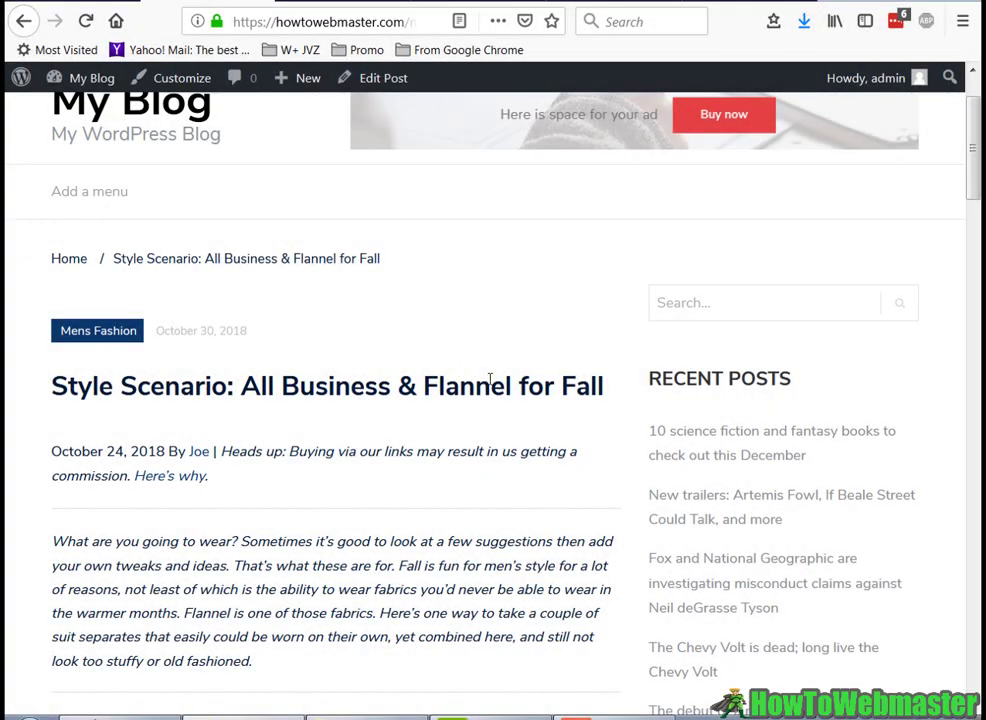
Step: Switch to the newsbuilder.io/live sales page headed Awarded JVZoo Product Of The Day
{"action": "left_click", "coordinate": [722, 3]}
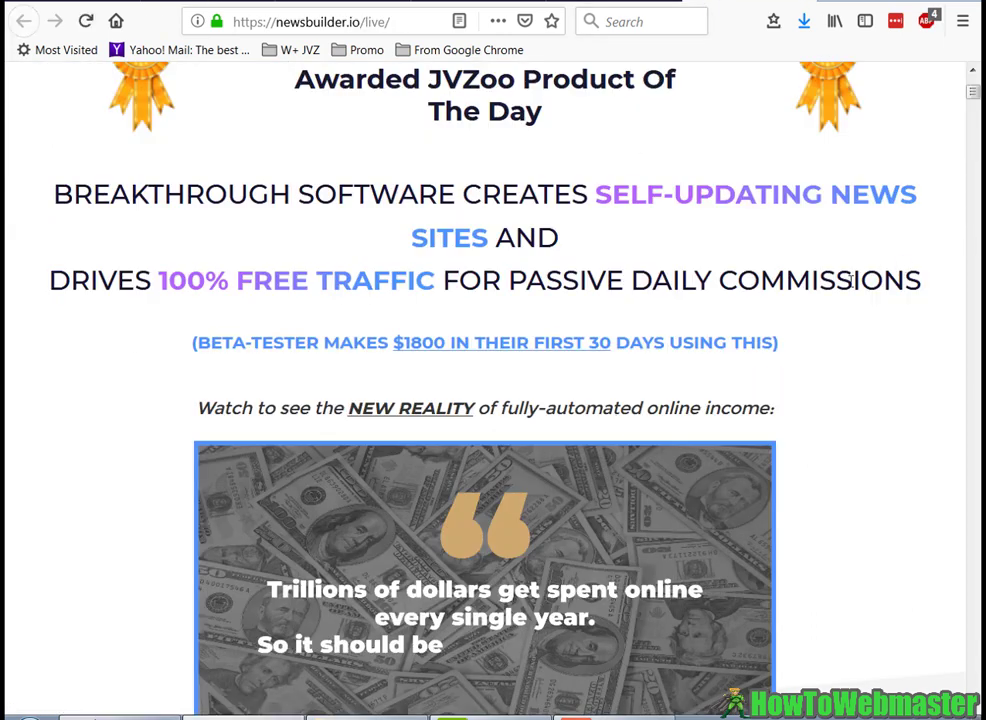